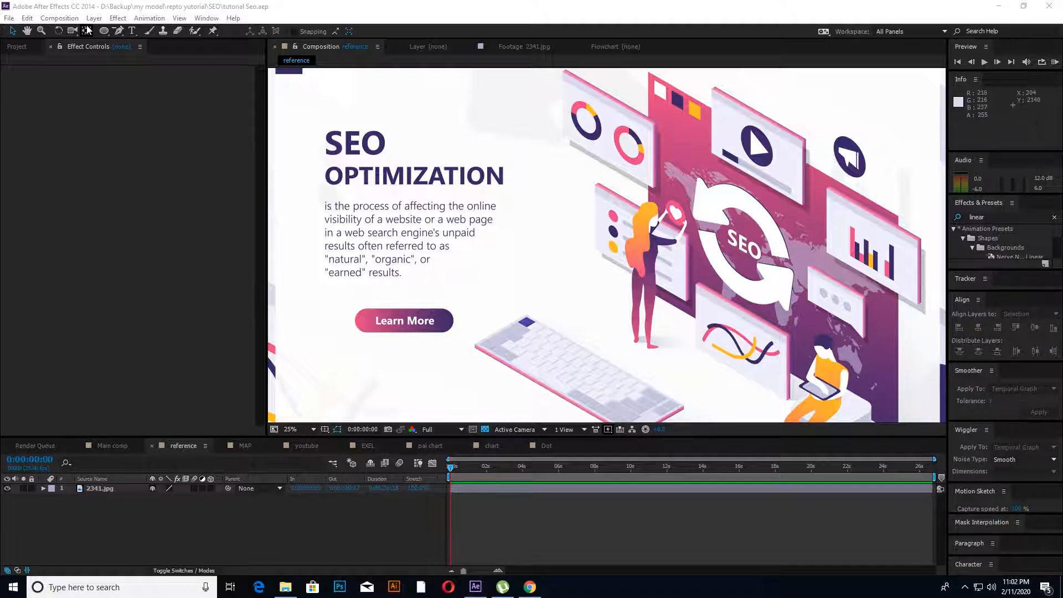
Create a composition named "spline" with the HDTV 1080 25 preset.
left_click(55, 19)
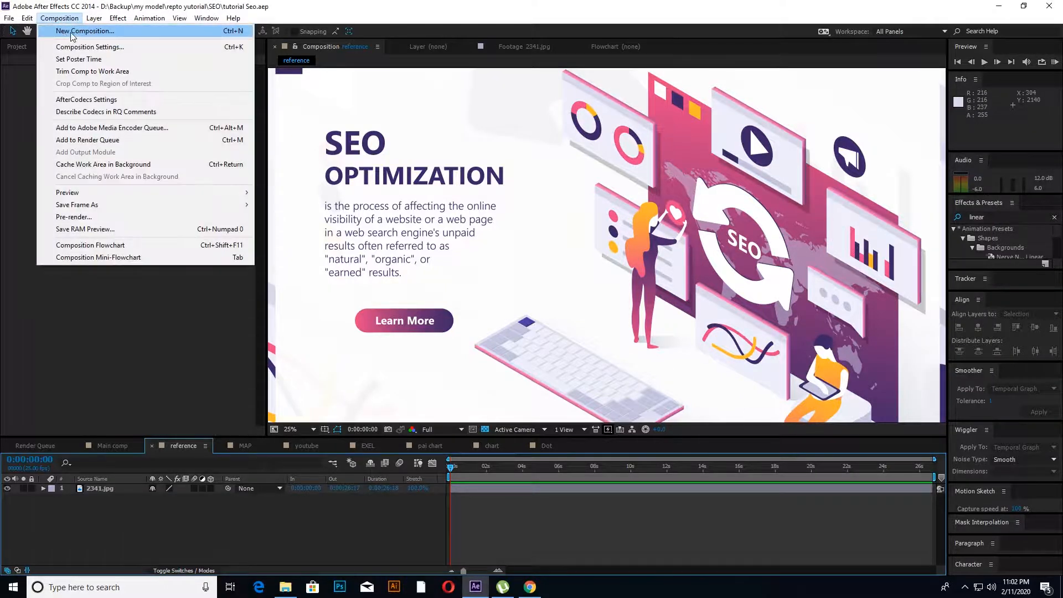
left_click(77, 31)
type("spline")
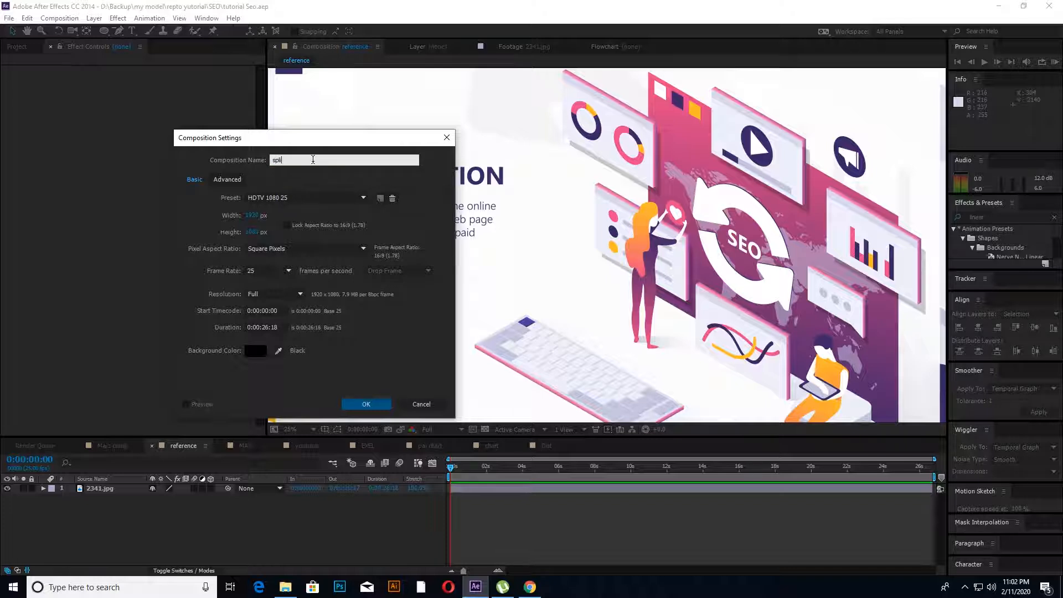
left_click(367, 403)
scroll(443, 405, "up", 2)
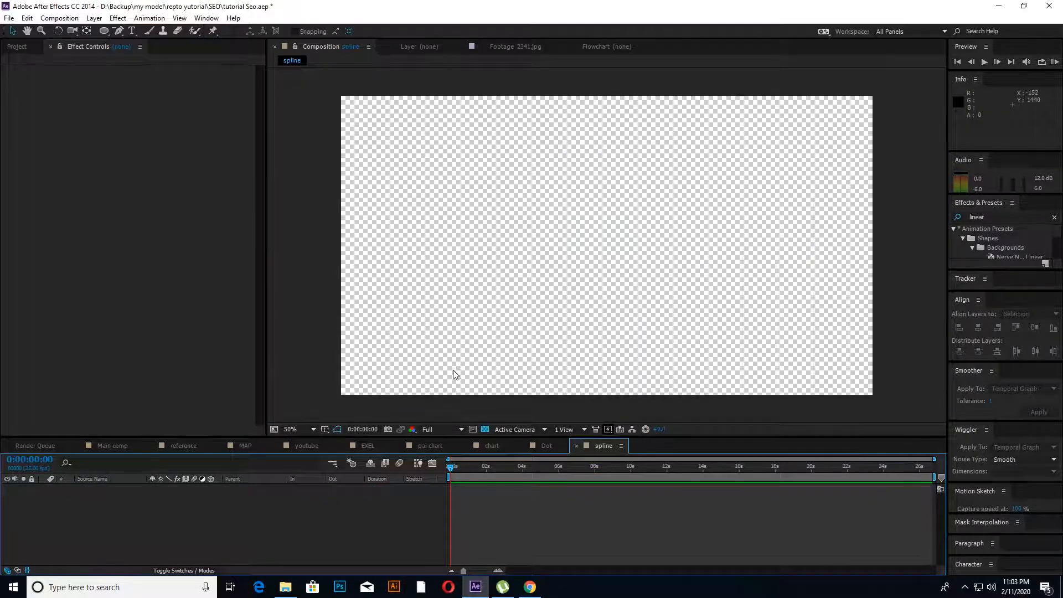
Copy the background layer from the youtube composition and paste it into the spline composition.
left_click(306, 446)
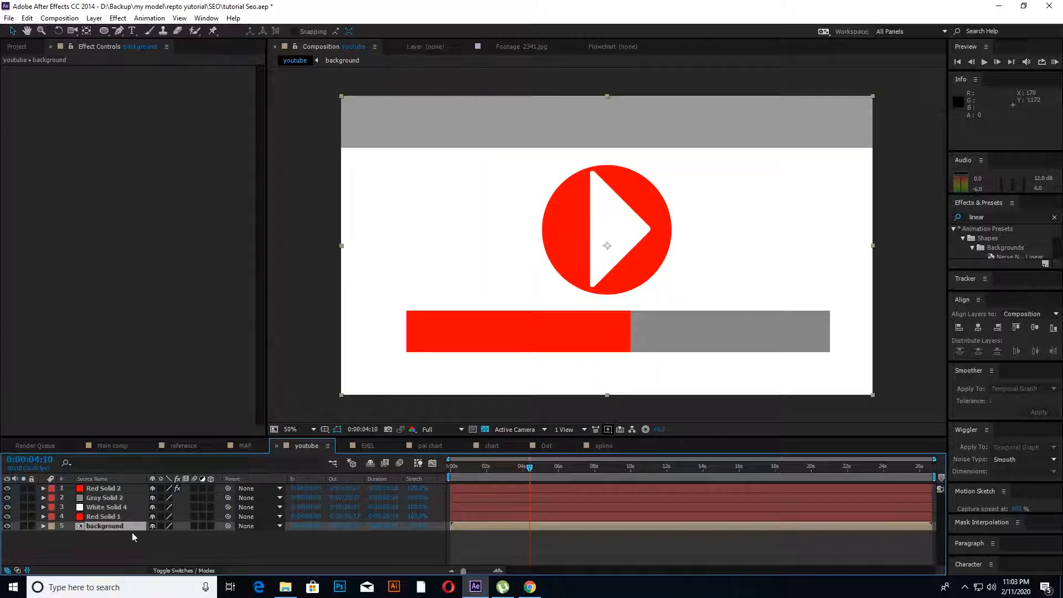
key("ctrl+c")
left_click(612, 451)
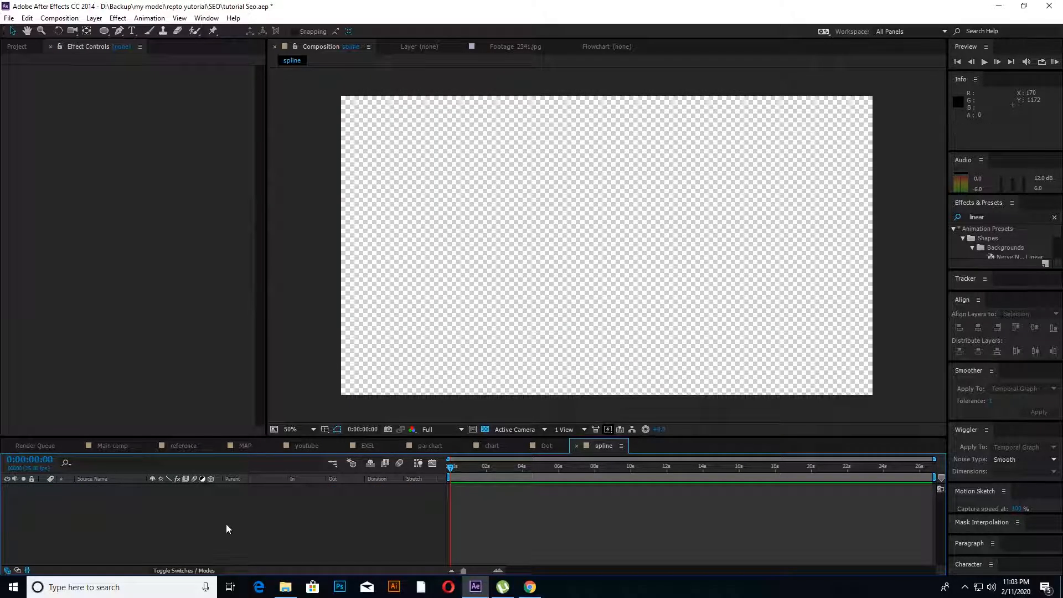
key("ctrl+v")
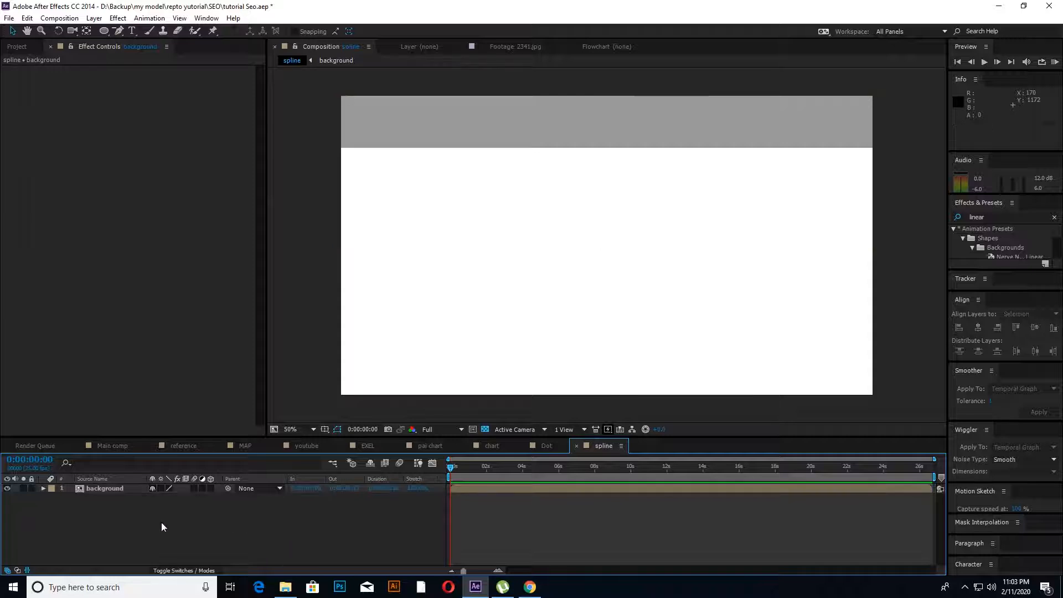
Begin a new shape path with the Pen tool, placing its first point near the lower-left part of the white area.
left_click(122, 34)
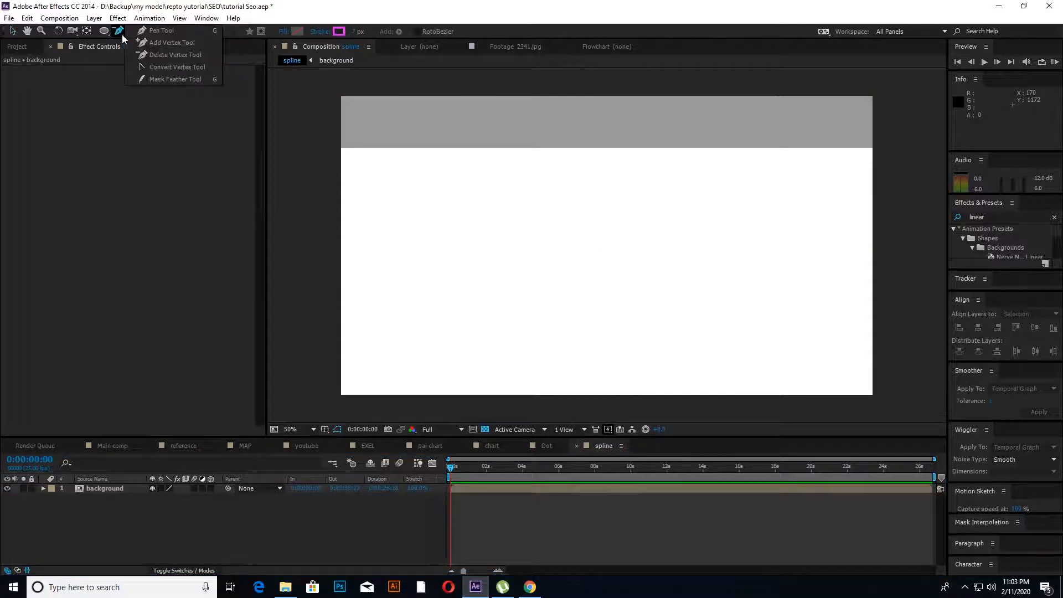
left_click(151, 39)
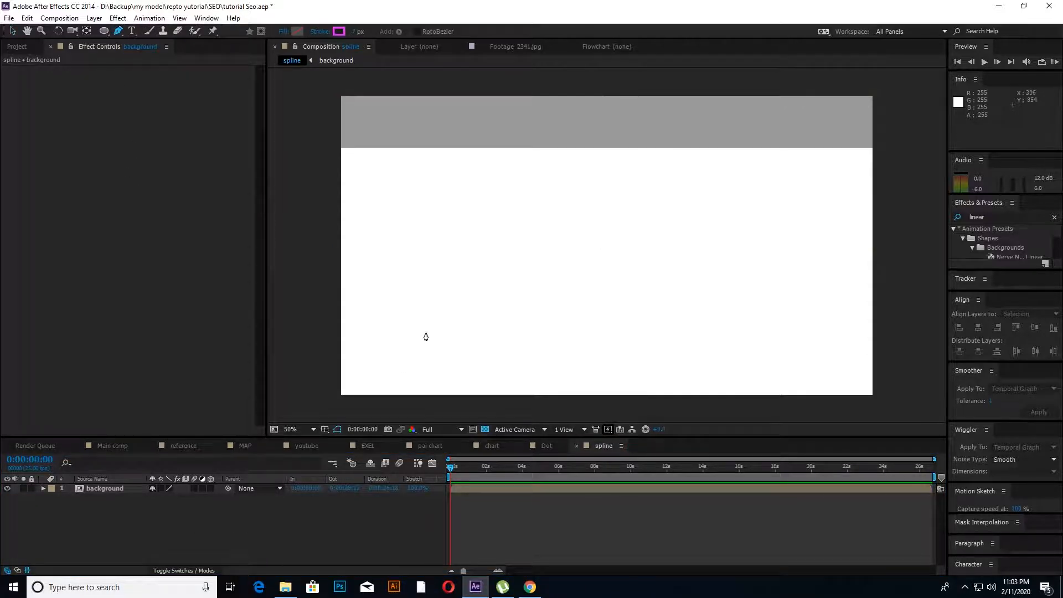
left_click(406, 306)
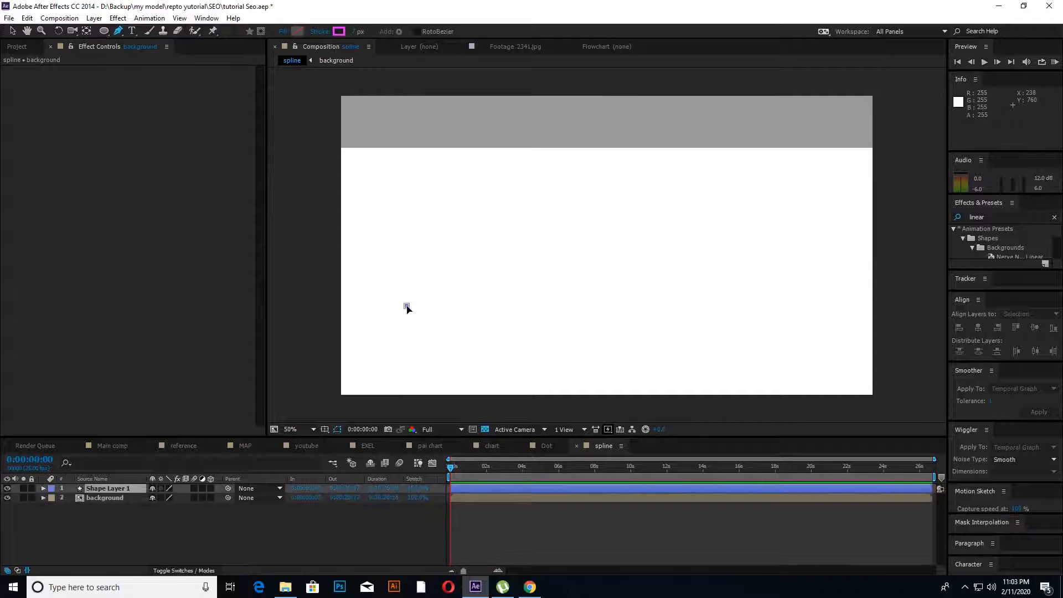
left_click(431, 264)
left_click_drag(480, 244, 492, 244)
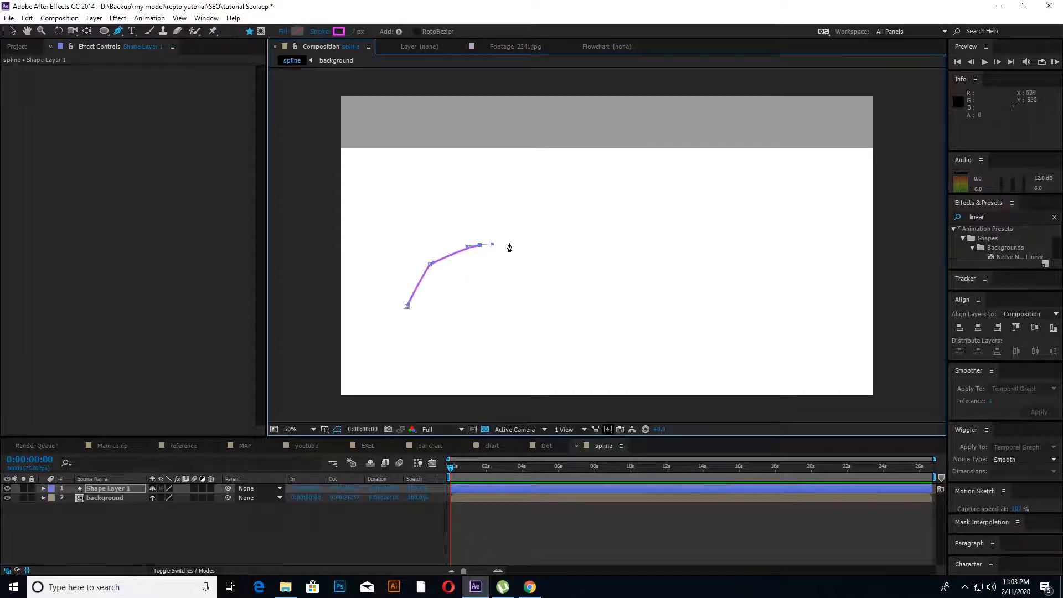
left_click(549, 253)
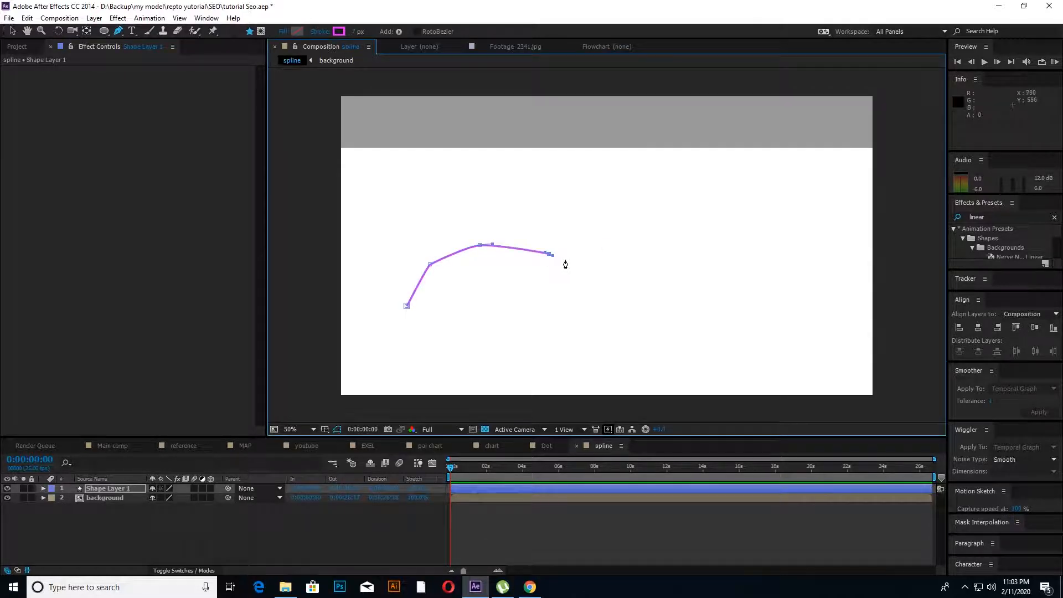
key("ctrl+z")
key("ctrl+z")
key("ctrl+z")
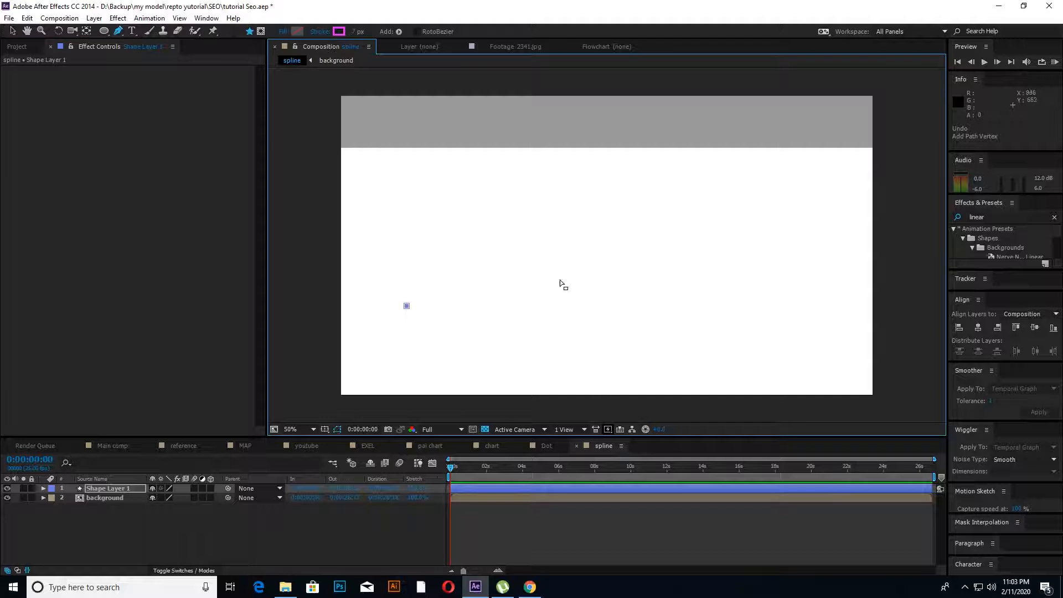
Continue the path as a smooth wave rising to the upper-right of the white area and set its stroke width to 27 px.
left_click_drag(431, 259, 678, 254)
left_click_drag(709, 216, 819, 183)
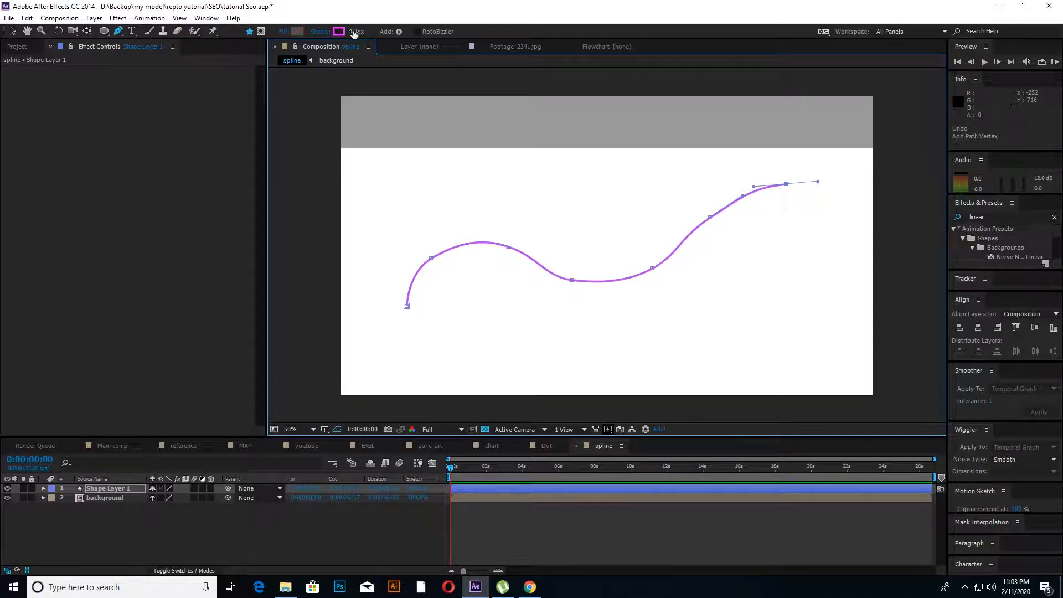
left_click_drag(356, 31, 366, 31)
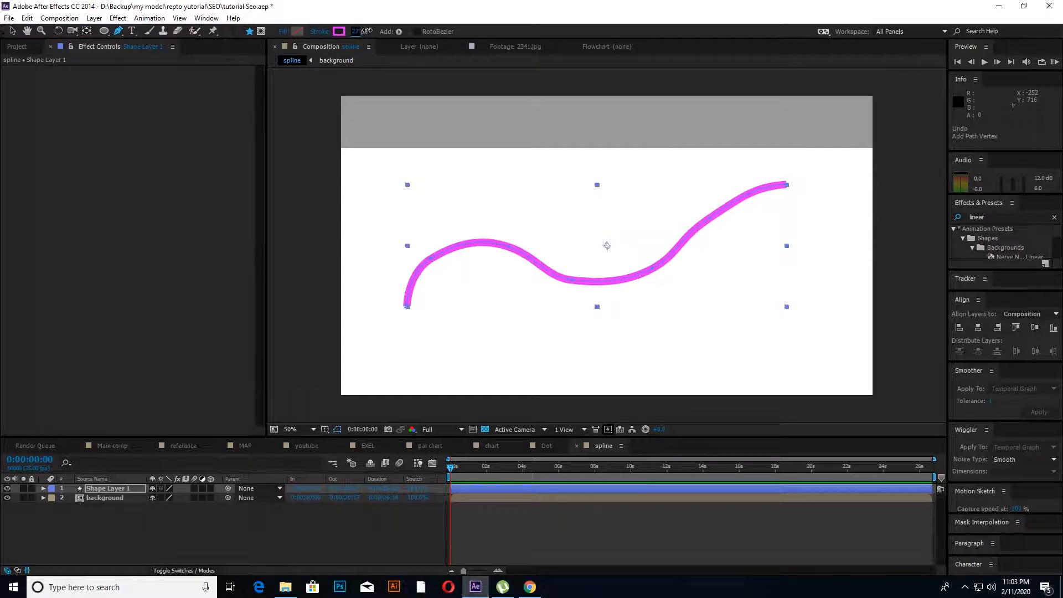
Set the wave's fill type to None and its stroke type to Solid Color.
left_click(294, 32)
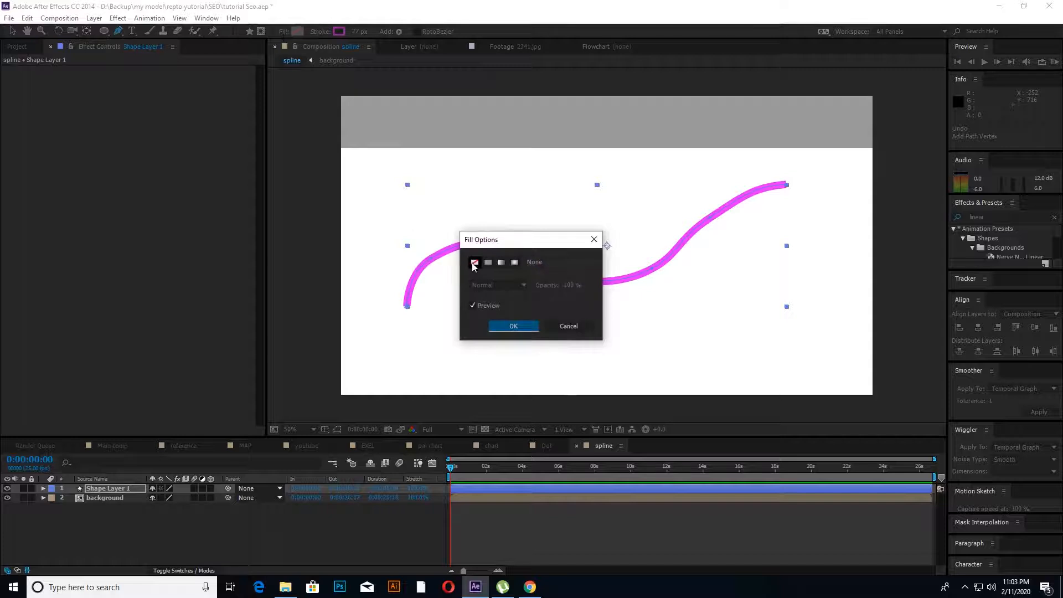
left_click(511, 325)
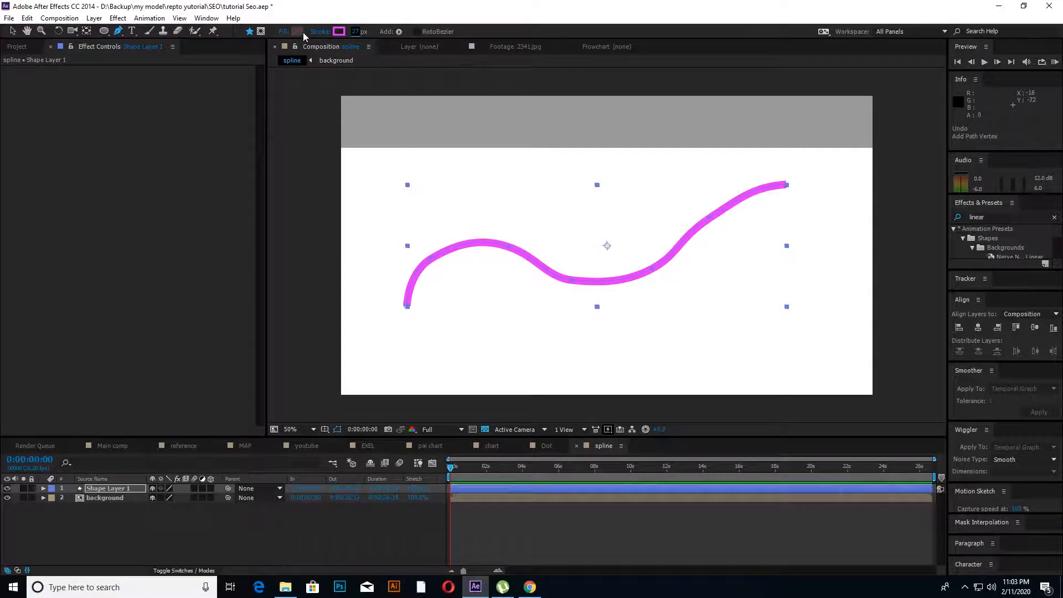
left_click(319, 32)
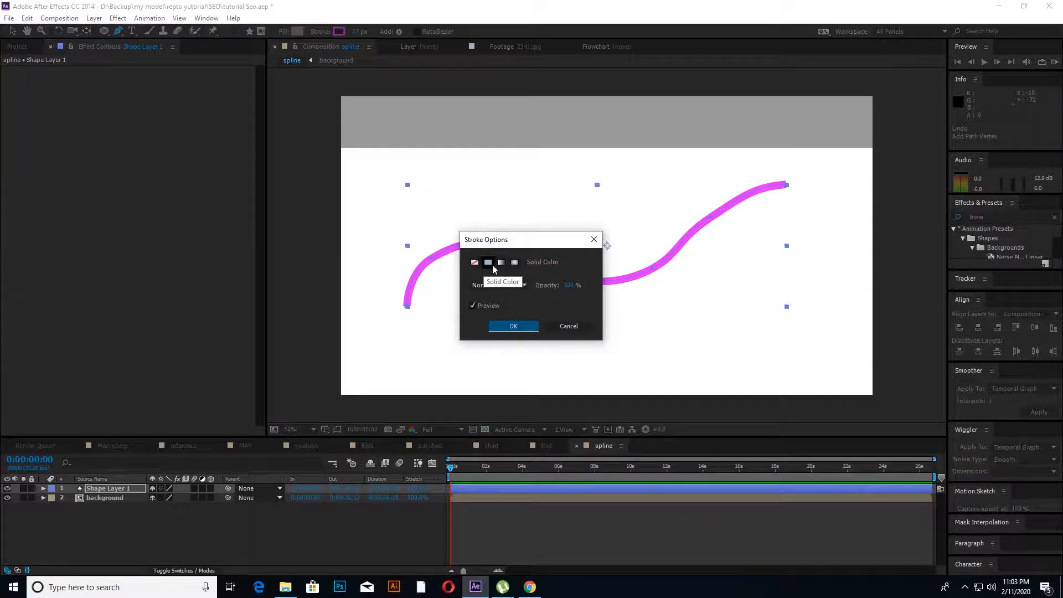
left_click(510, 325)
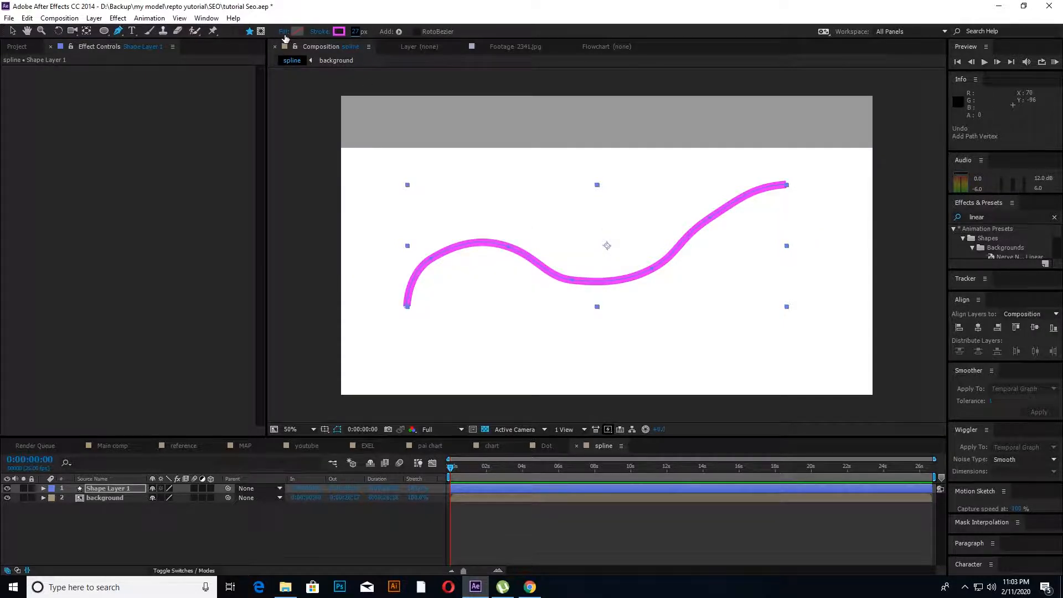
Try the solid and gradient fill types on the wave and set the fill back to None.
left_click(284, 33)
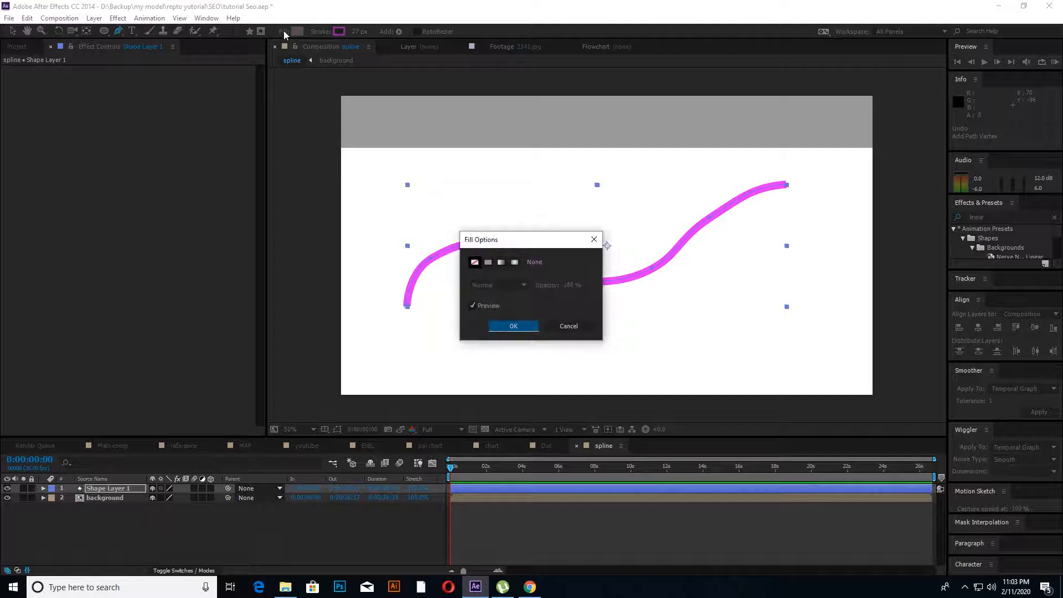
left_click(488, 262)
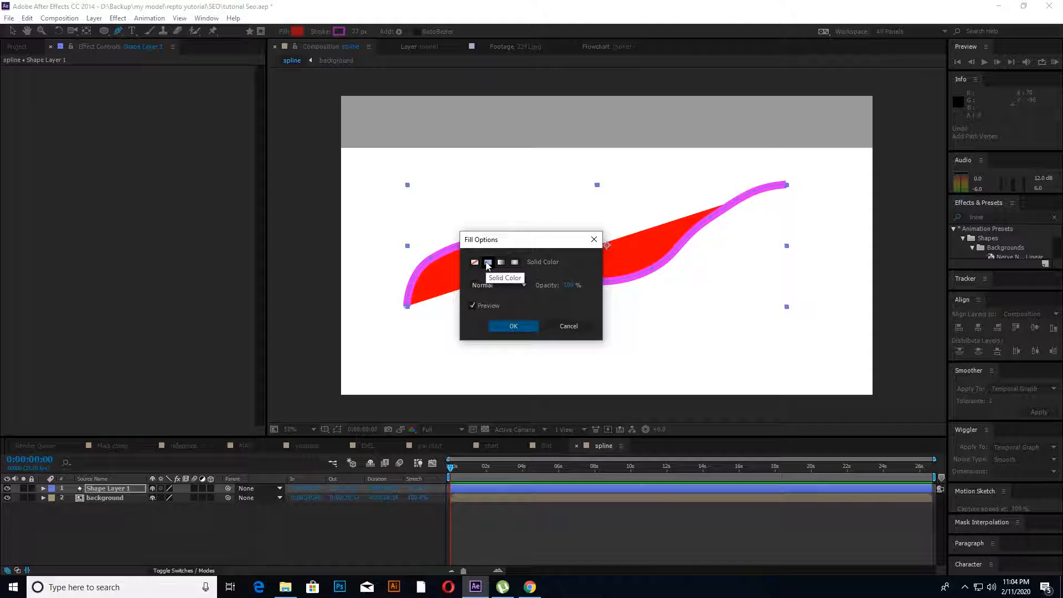
left_click(501, 263)
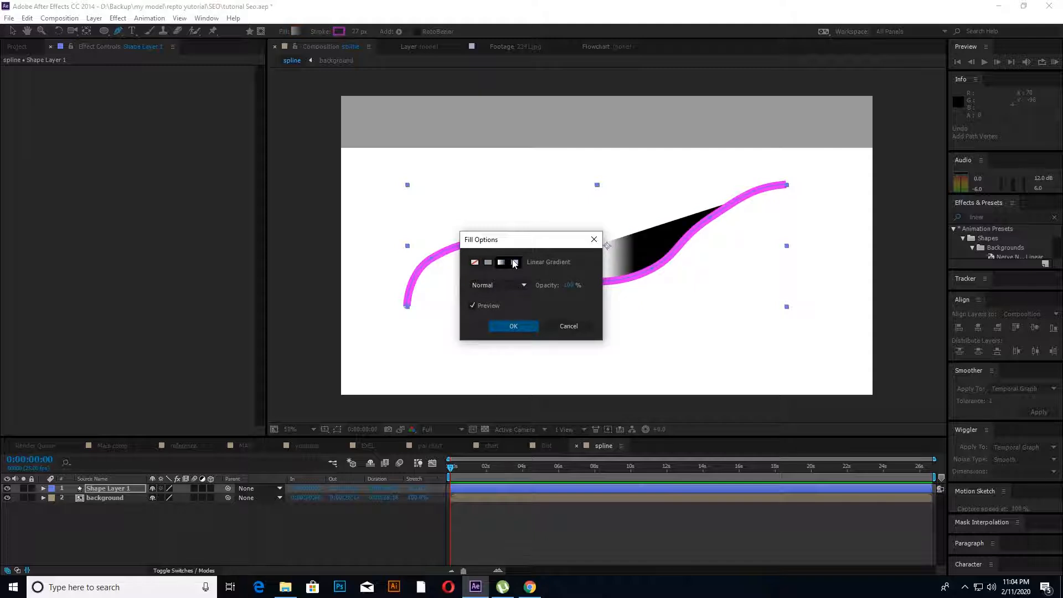
left_click(513, 260)
left_click(475, 262)
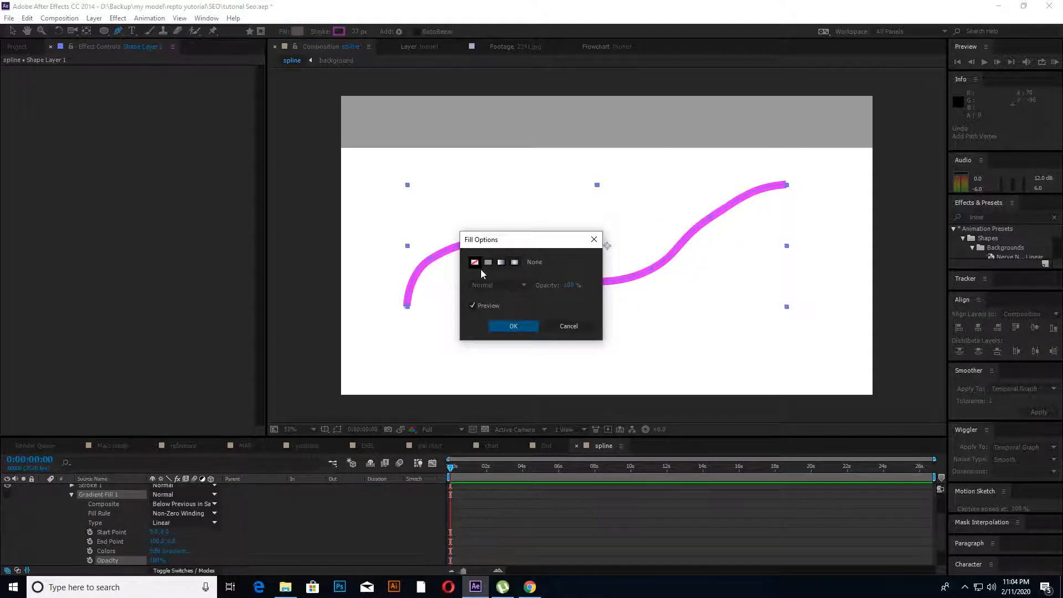
left_click(513, 326)
Check the wave's stroke color and its stroke type options, keeping the pink Solid Color.
left_click(339, 31)
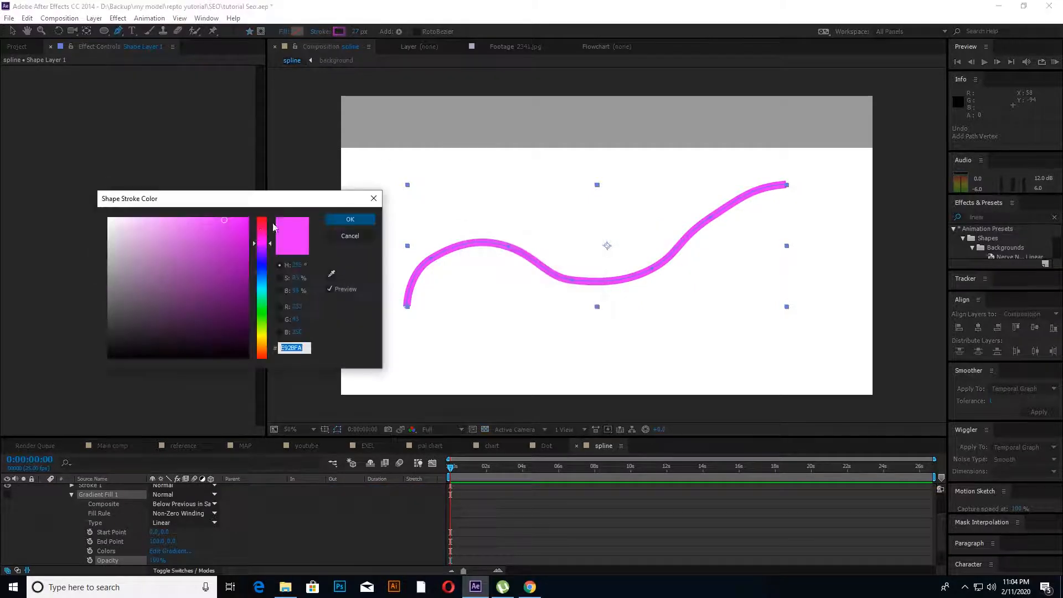
left_click(352, 234)
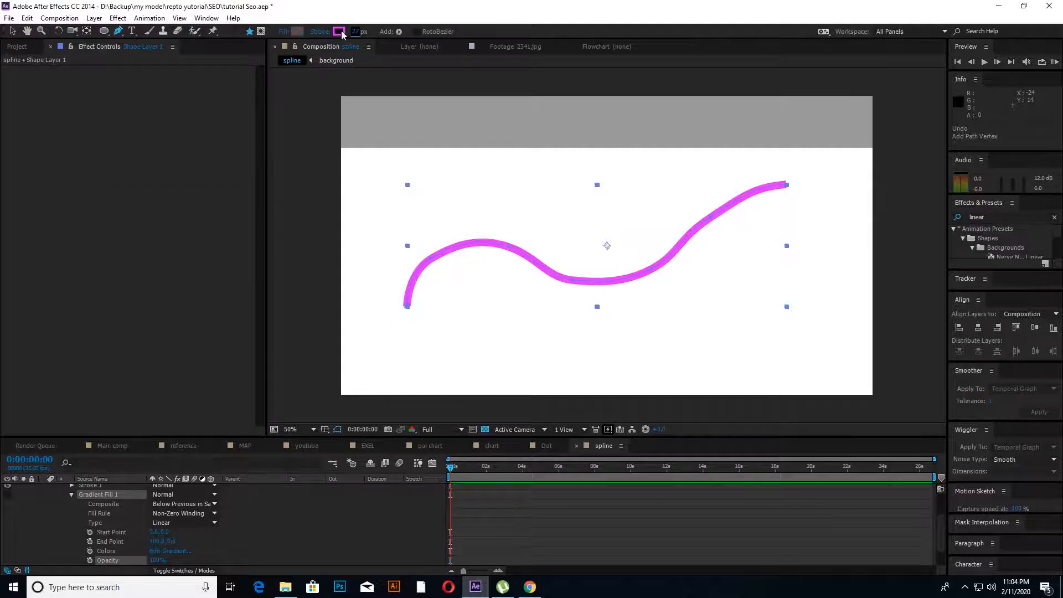
left_click(341, 33)
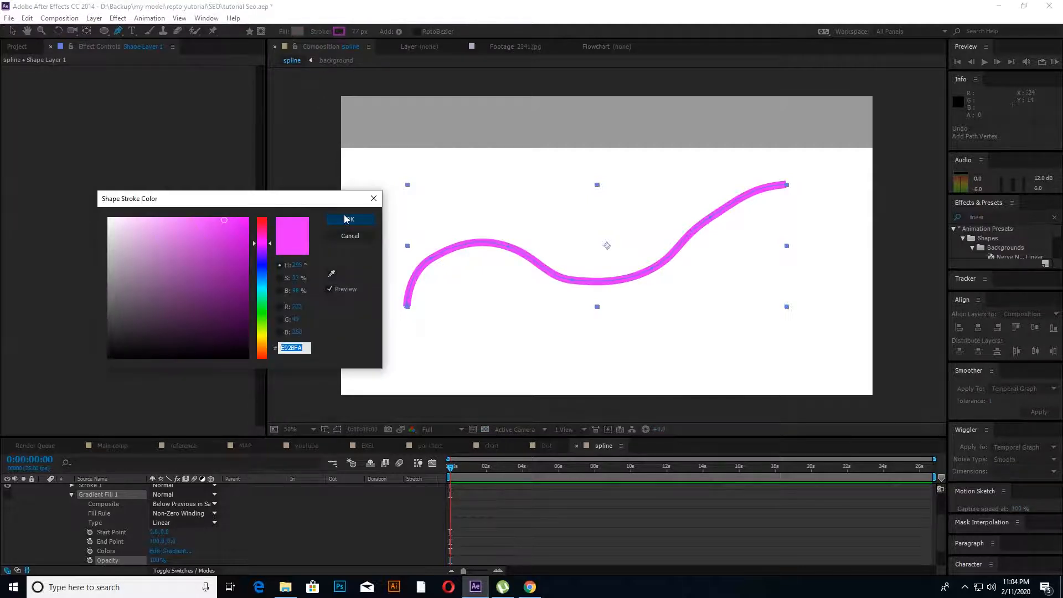
left_click(348, 219)
left_click(318, 32)
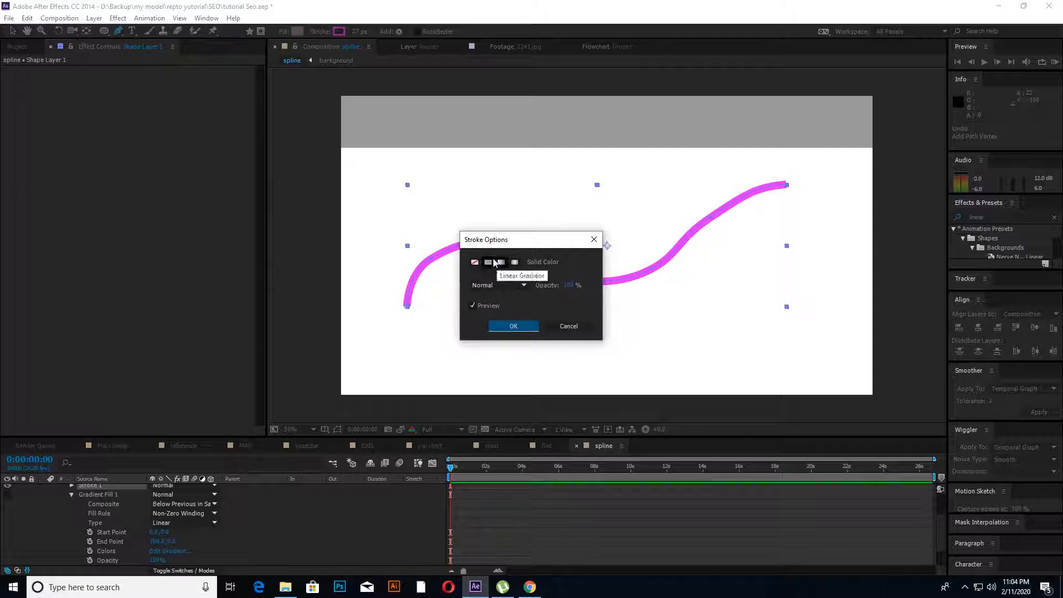
left_click(521, 326)
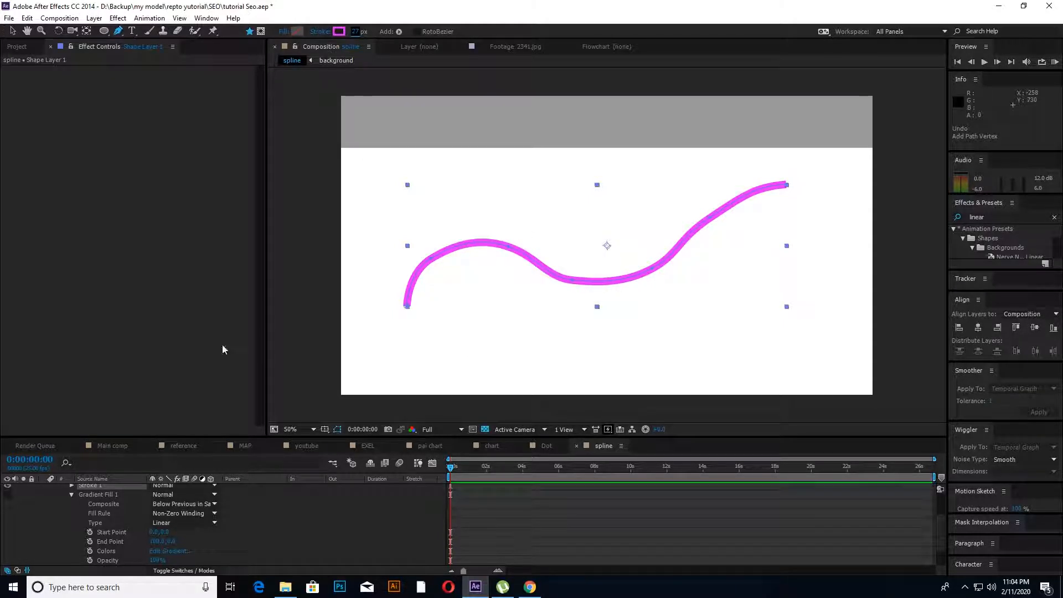
Collapse the properties of Shape Layer 1 and deselect all layers.
scroll(74, 499, "up", 2)
left_click(43, 488)
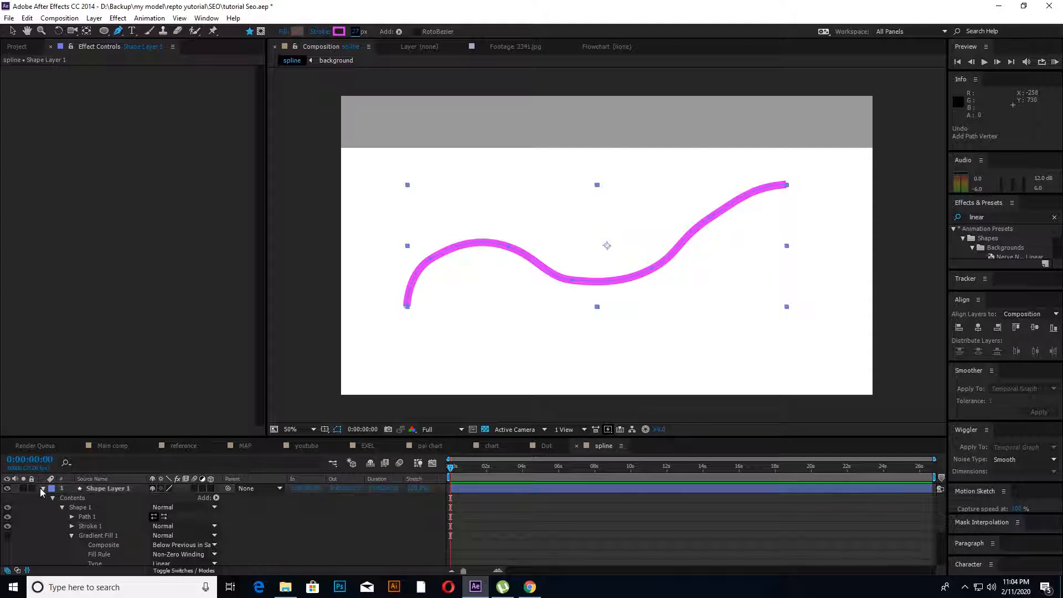
left_click(103, 506)
left_click(101, 490)
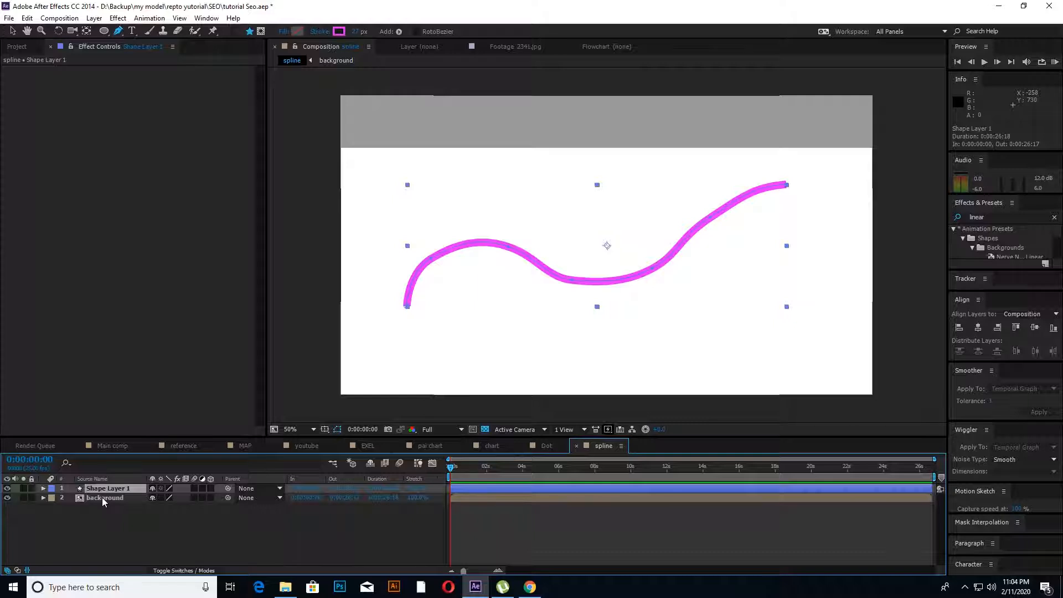
left_click(106, 510)
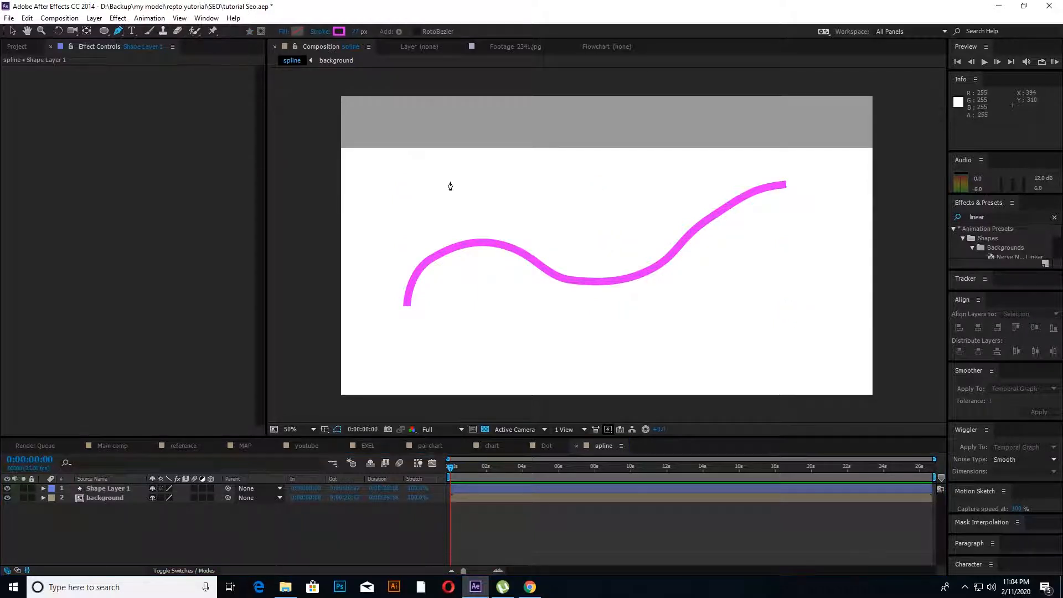
Draw a second curve on a new shape layer, dipping from the upper left across the first wave and rising at the upper right.
left_click(410, 185)
mouse_move(433, 181)
left_mouse_down()
mouse_move(486, 183)
mouse_move(515, 206)
left_mouse_up()
key("ctrl+z")
left_click(551, 259)
left_click_drag(601, 337, 628, 342)
left_click_drag(725, 304, 753, 281)
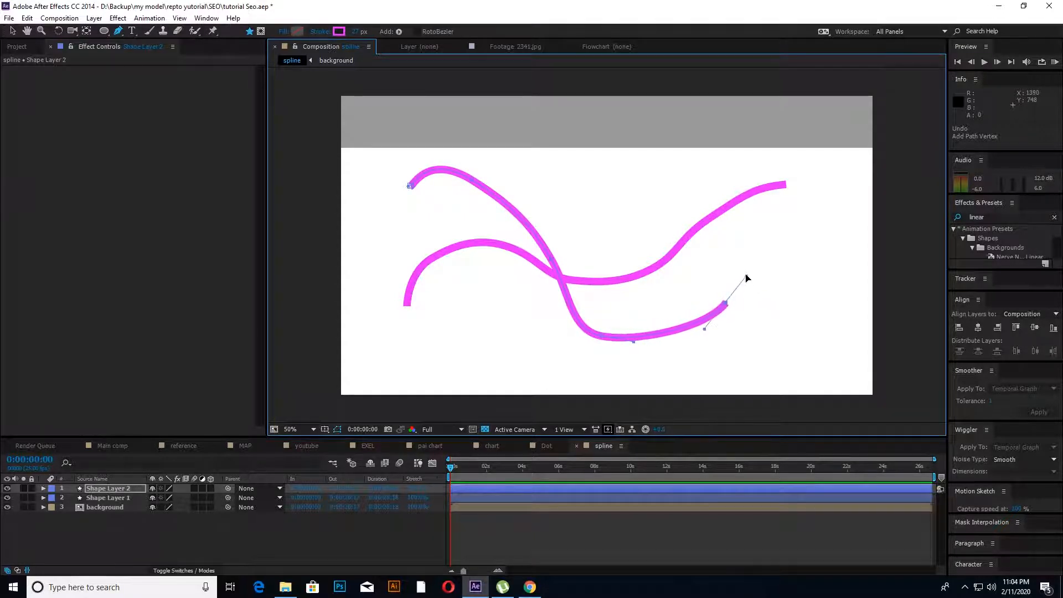
mouse_move(734, 228)
left_mouse_down()
mouse_move(765, 147)
mouse_move(742, 158)
mouse_move(766, 147)
left_mouse_up()
key("ctrl+z")
key("v")
left_click(108, 527)
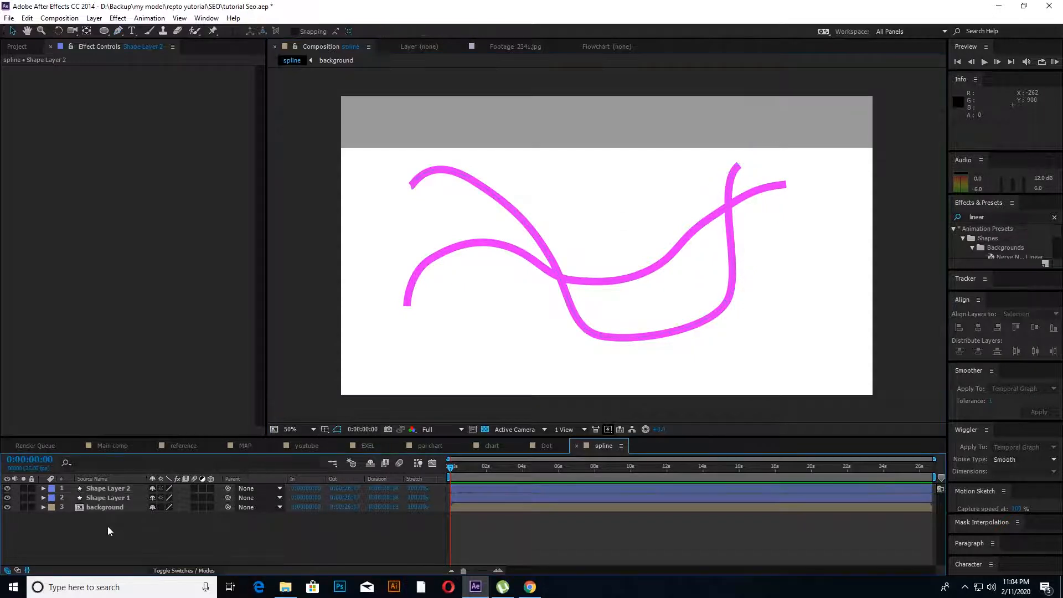
Change the stroke color of the second curve on Shape Layer 2 to blue.
left_click(94, 488)
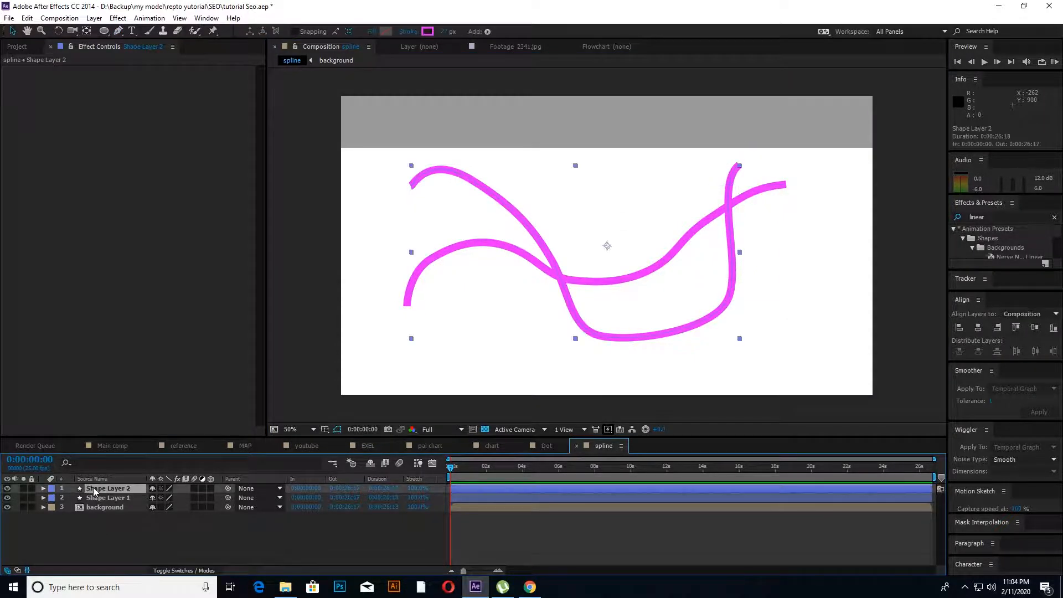
left_click(427, 31)
left_click_drag(262, 243, 264, 266)
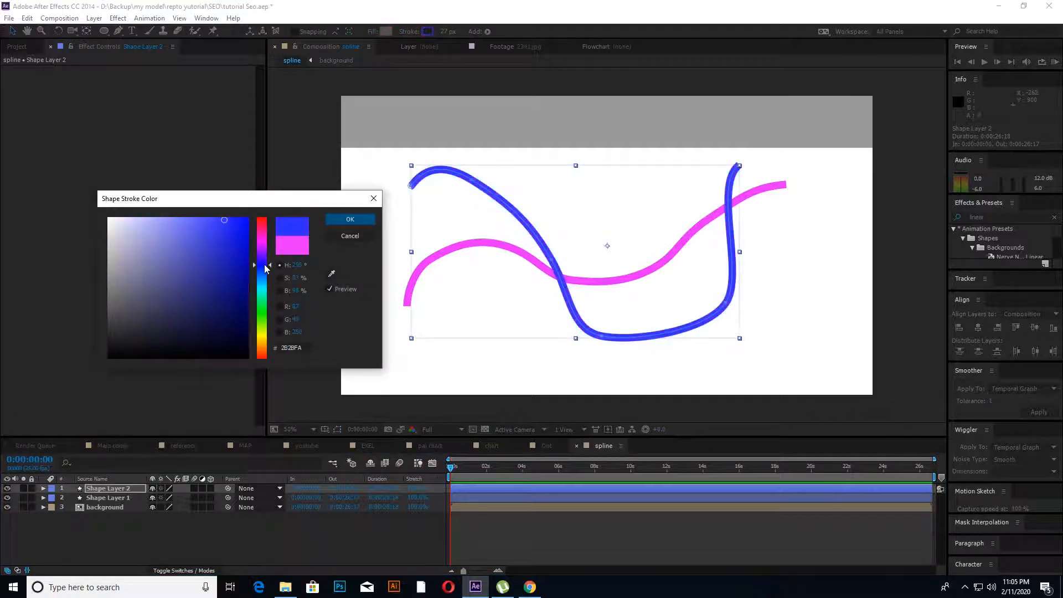
left_click(349, 219)
Start a third curve on a new shape layer with its first point near the lower left of the white area.
left_click(97, 507)
left_click(117, 31)
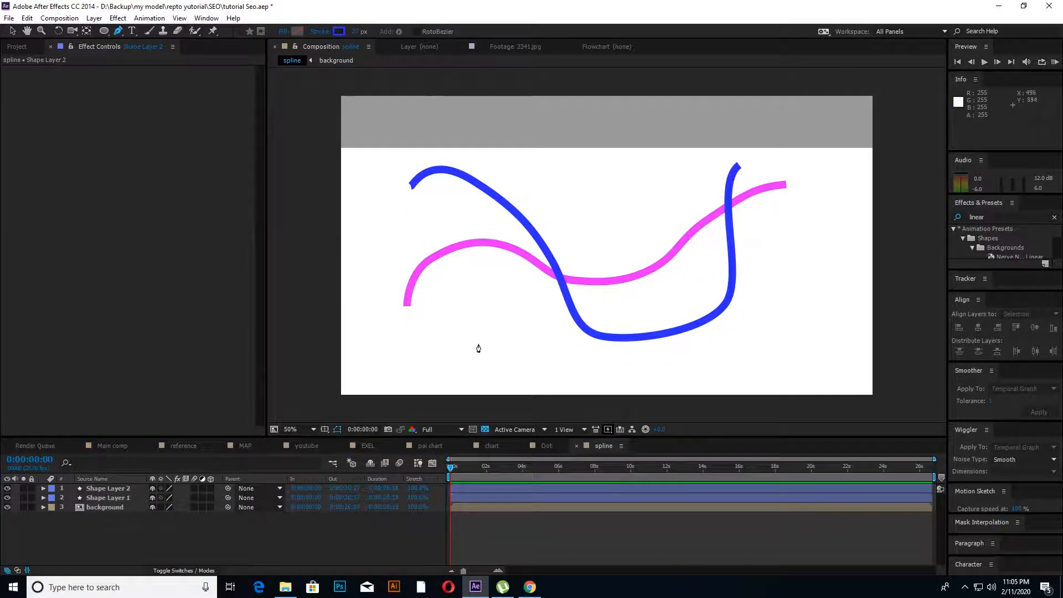
left_click(460, 354)
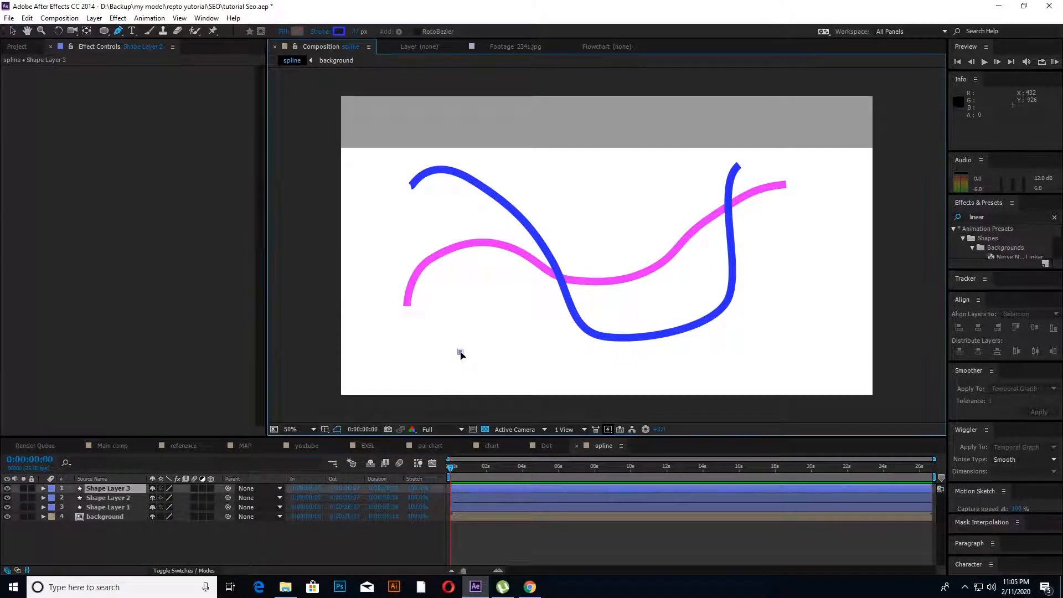
left_click_drag(497, 288, 532, 274)
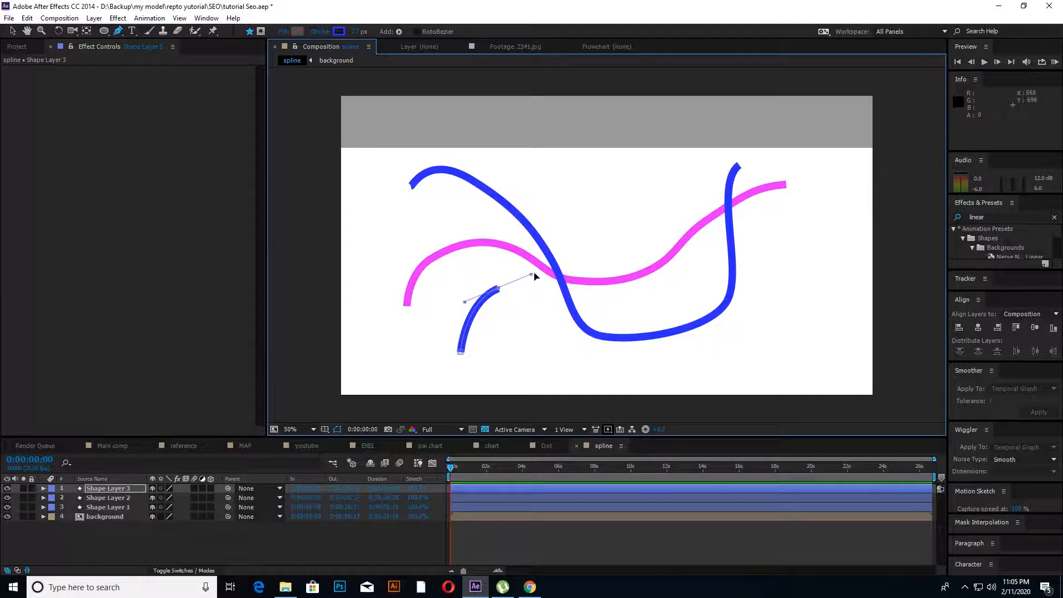
left_click_drag(641, 160, 698, 154)
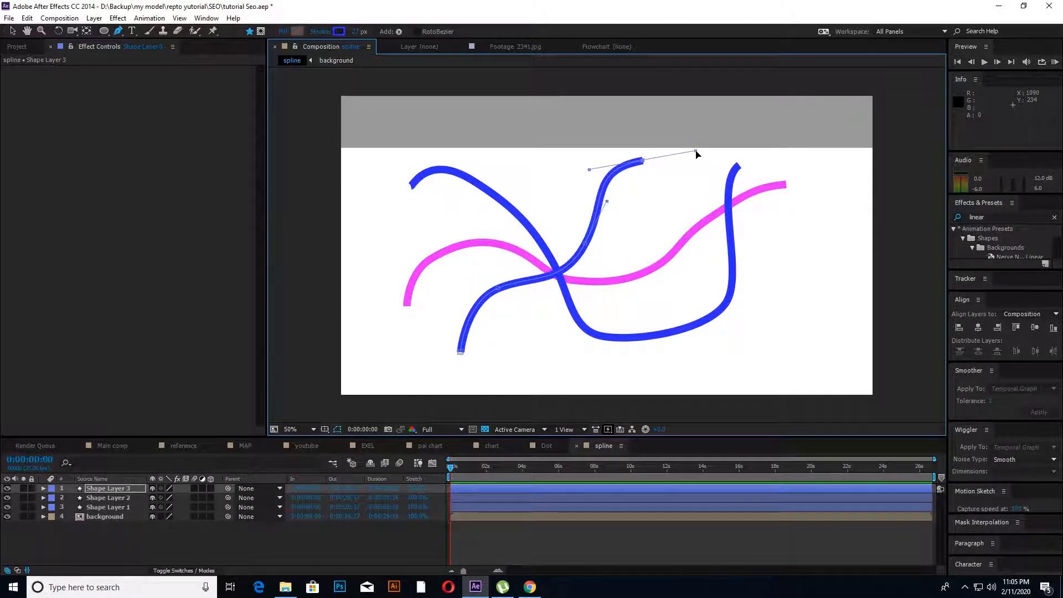
key("ctrl+z")
key("ctrl+z")
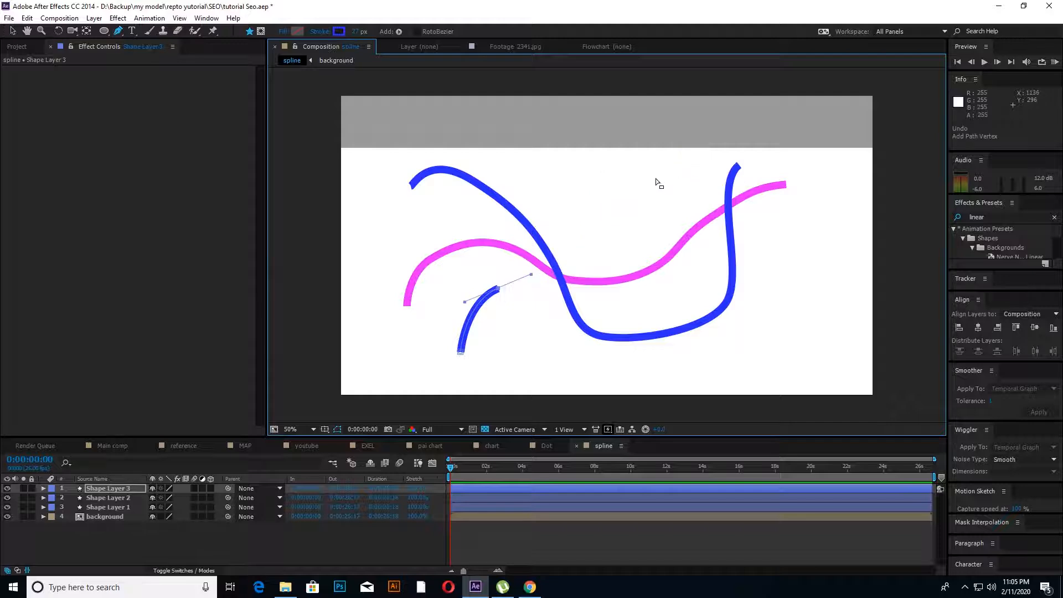
key("ctrl+z")
Continue the third curve with smooth points, crossing the other two near the center and ending near the upper right.
left_click_drag(494, 336, 591, 297)
key("ctrl+z")
left_click_drag(658, 236, 679, 207)
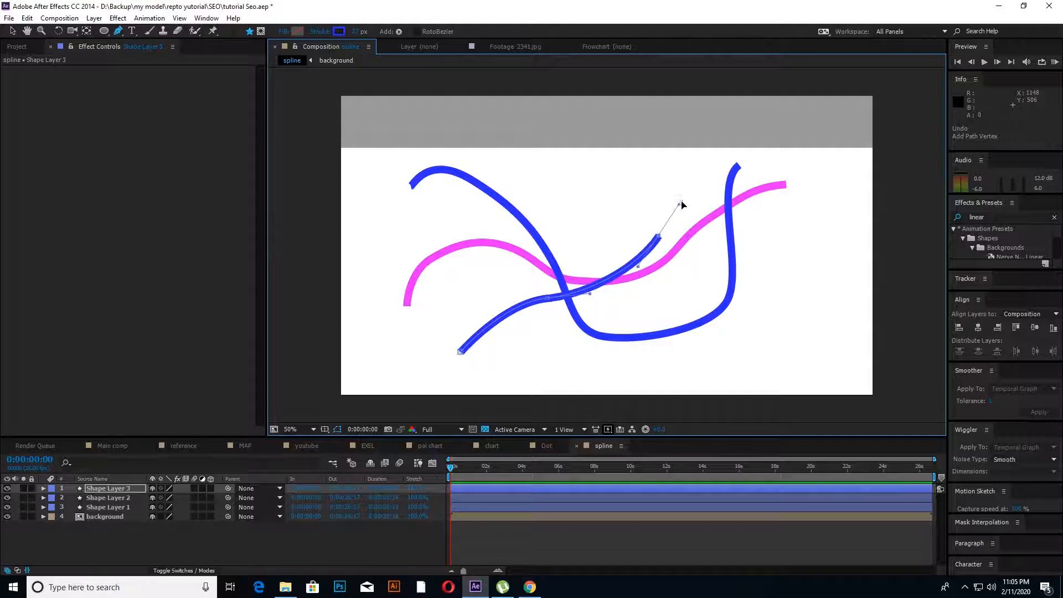
left_click_drag(707, 161, 722, 152)
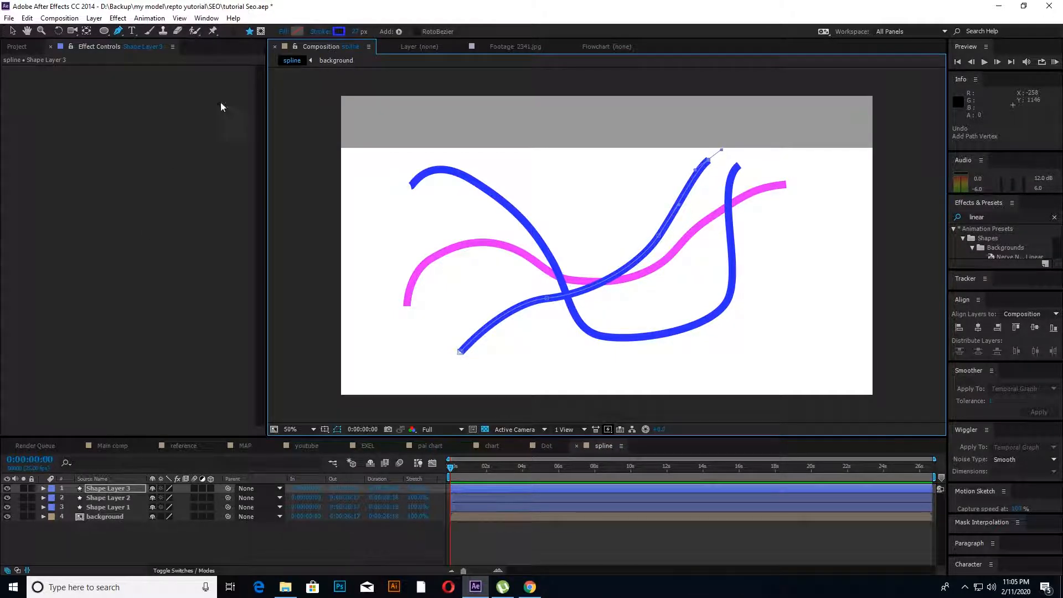
Change the stroke color of the third curve to black (000000) and deselect its layer.
left_click(342, 32)
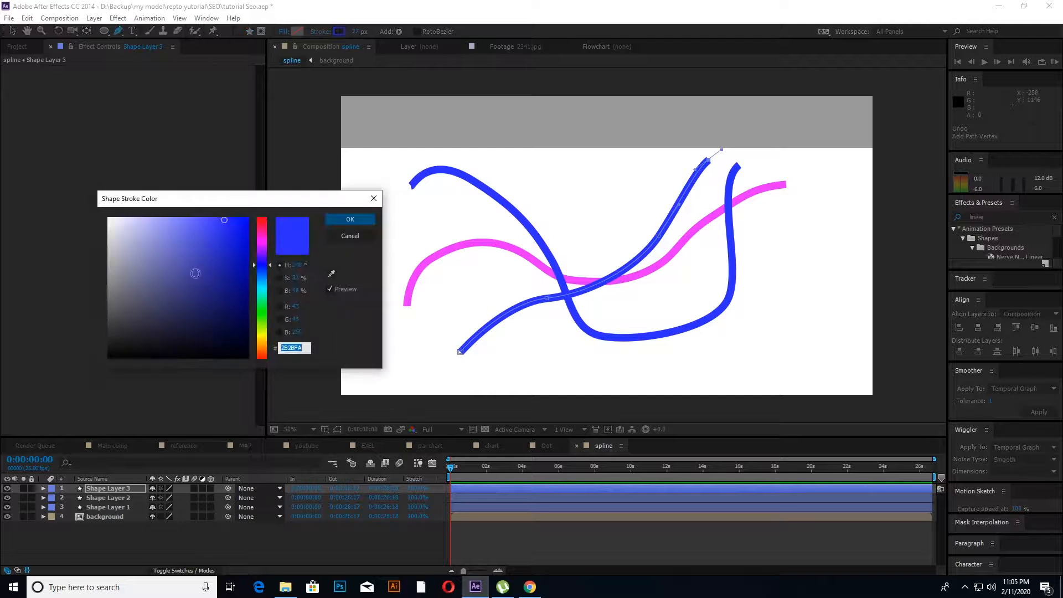
left_click_drag(201, 274, 2, 415)
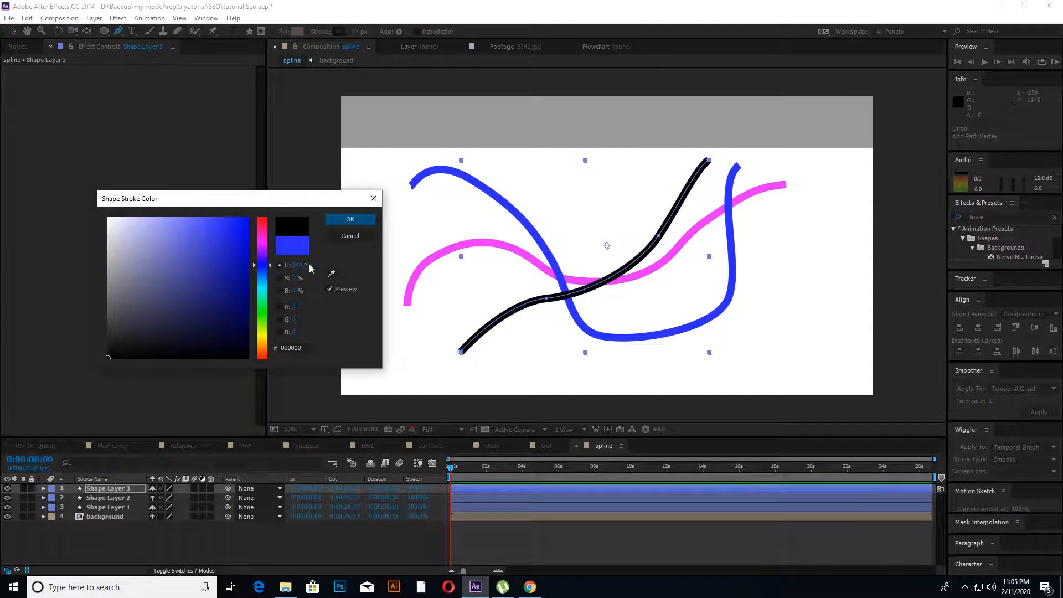
left_click(349, 220)
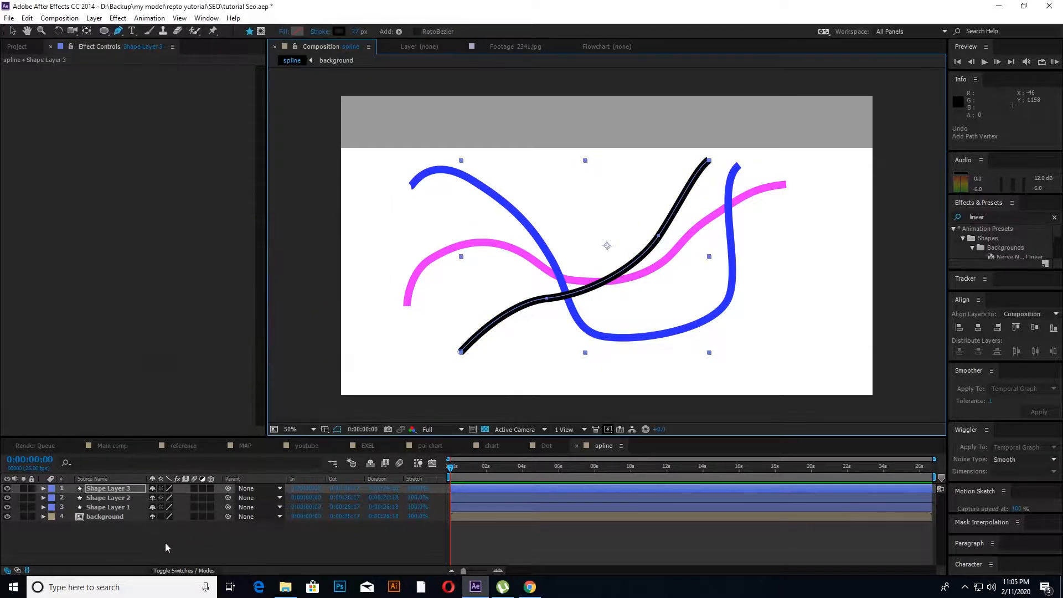
left_click(443, 477)
mouse_move(452, 467)
left_mouse_down()
mouse_move(675, 463)
mouse_move(436, 478)
left_mouse_up()
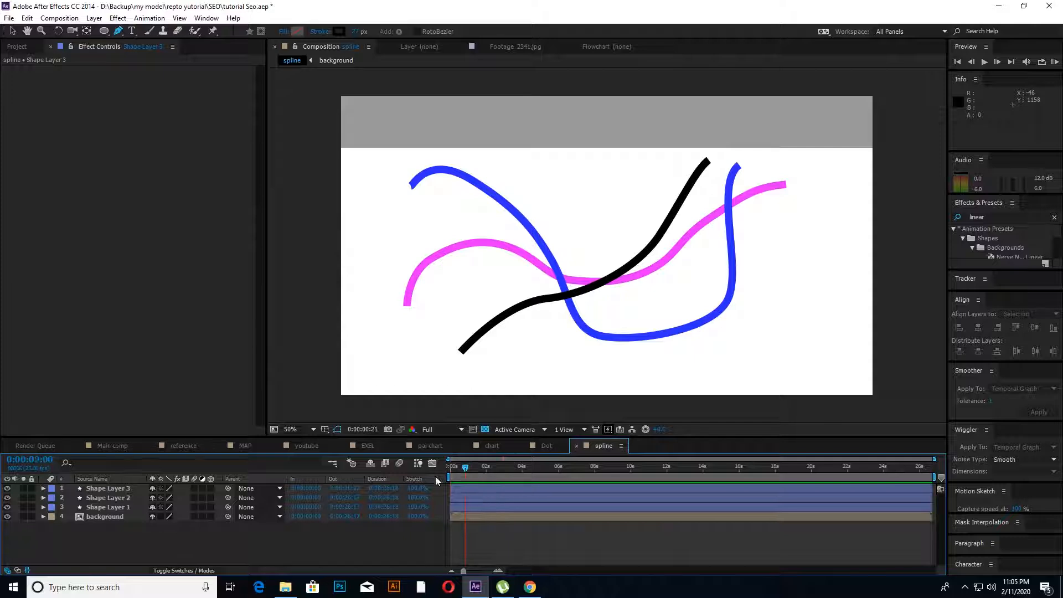
Switch to the Selection tool and reveal the Path property of Shape 1 on Shape Layer 3.
key("v")
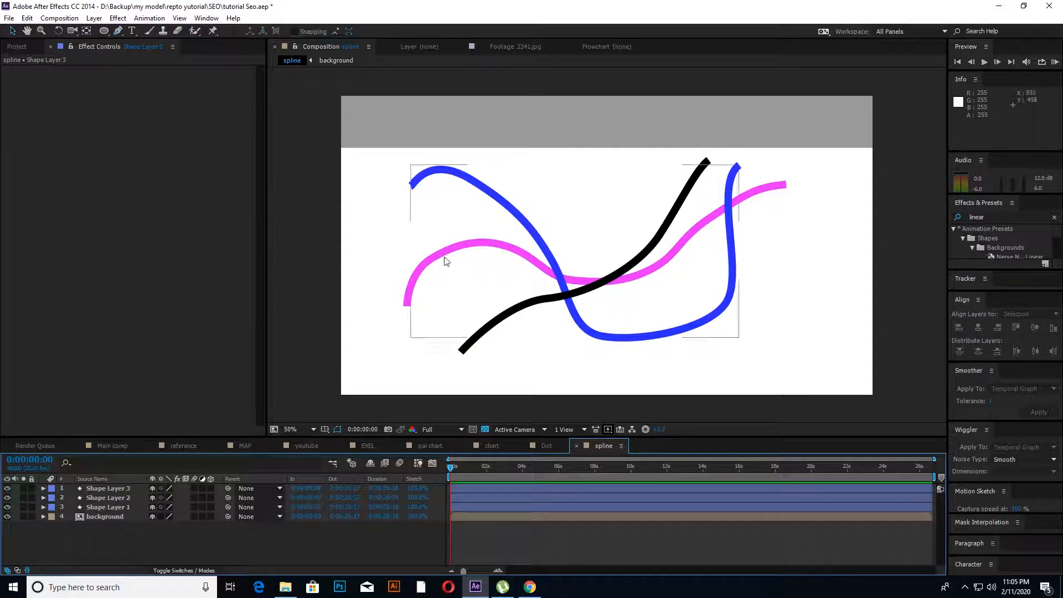
left_click(109, 489)
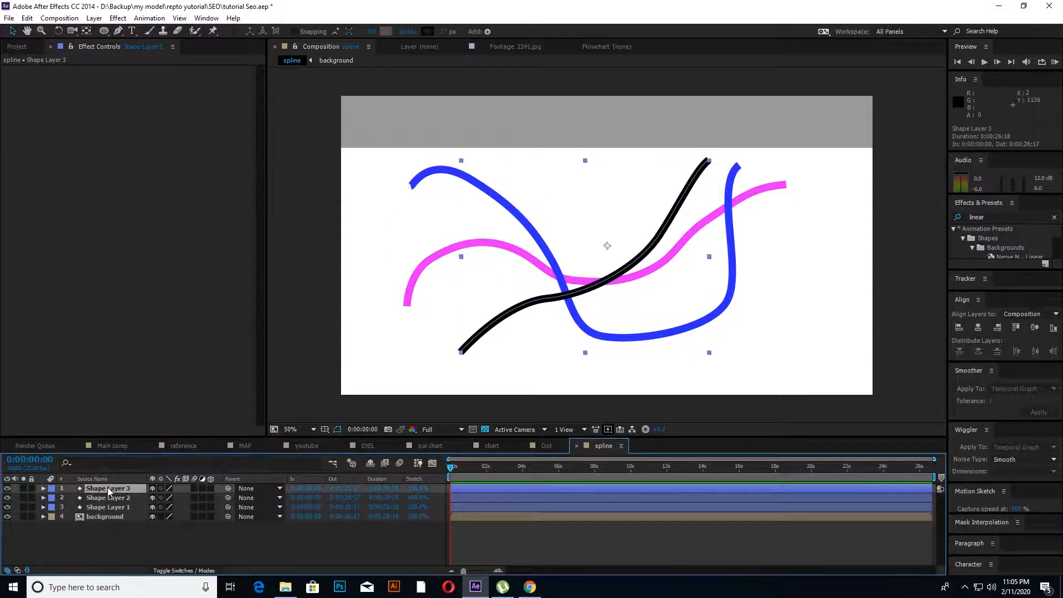
left_click(43, 488)
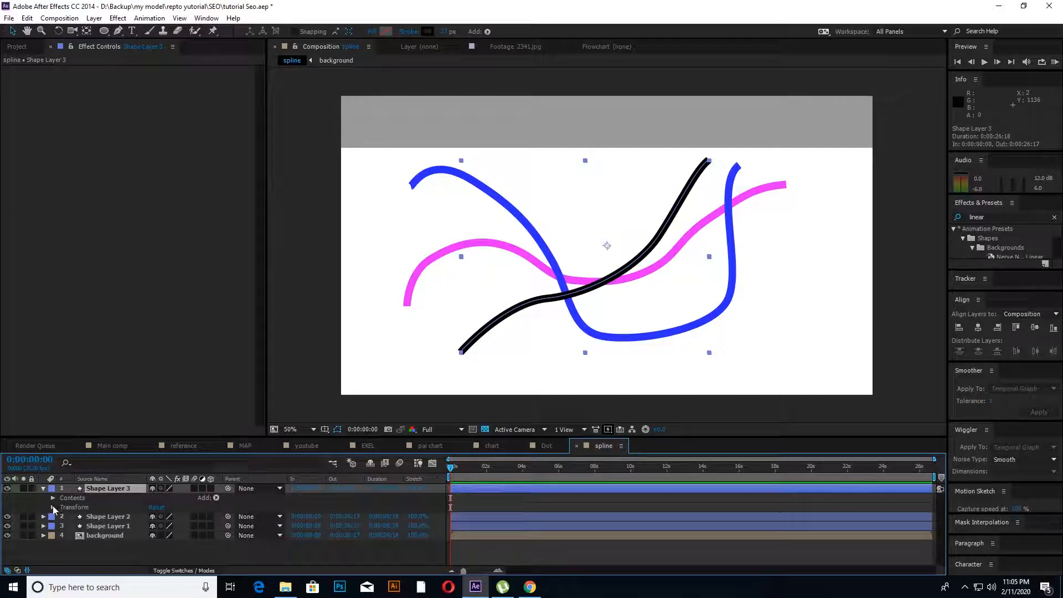
left_click(52, 498)
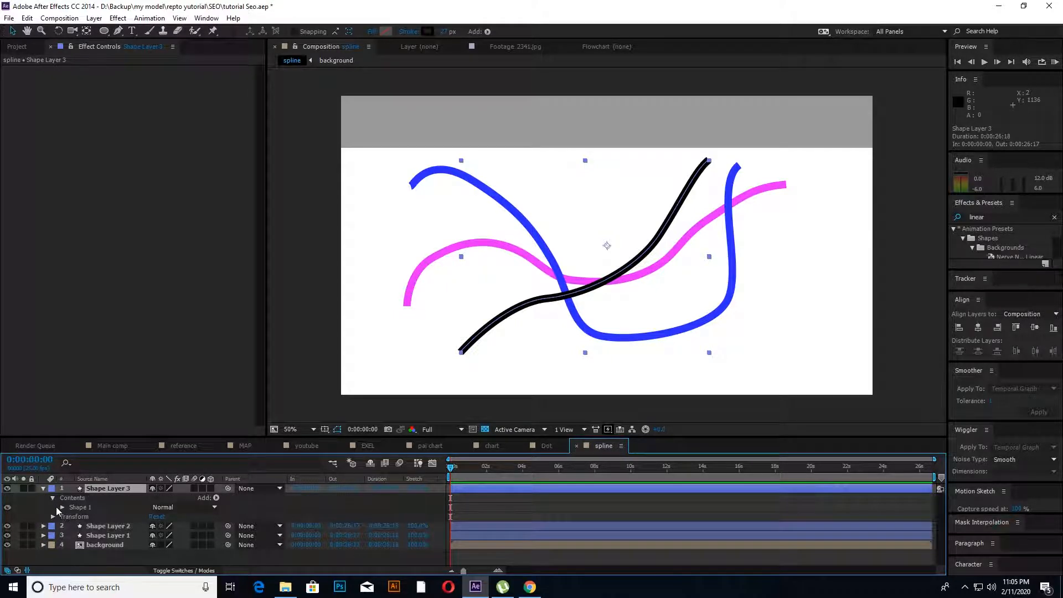
left_click(57, 507)
left_click(62, 506)
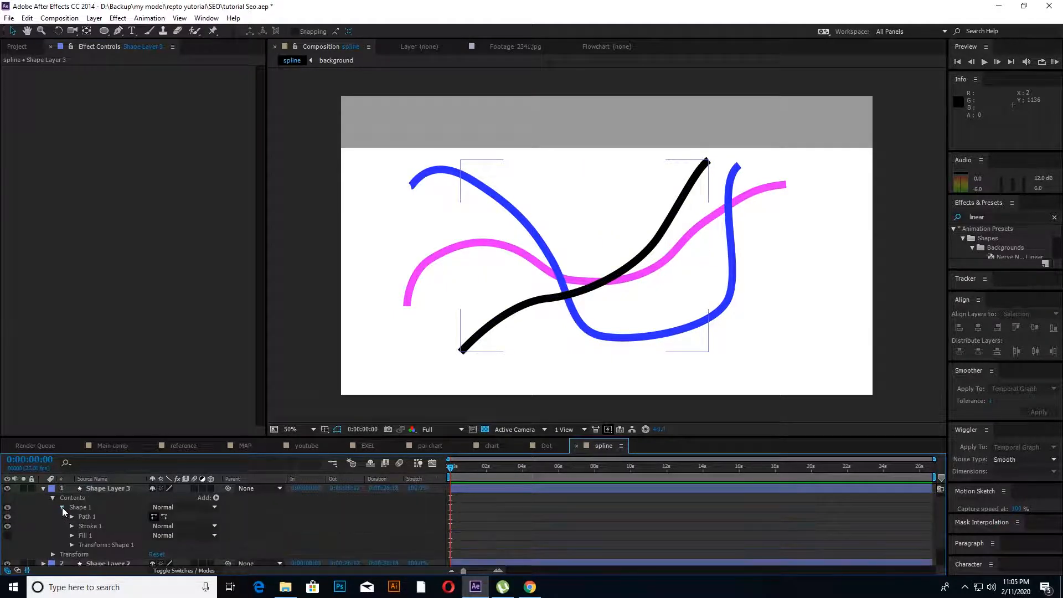
left_click(71, 517)
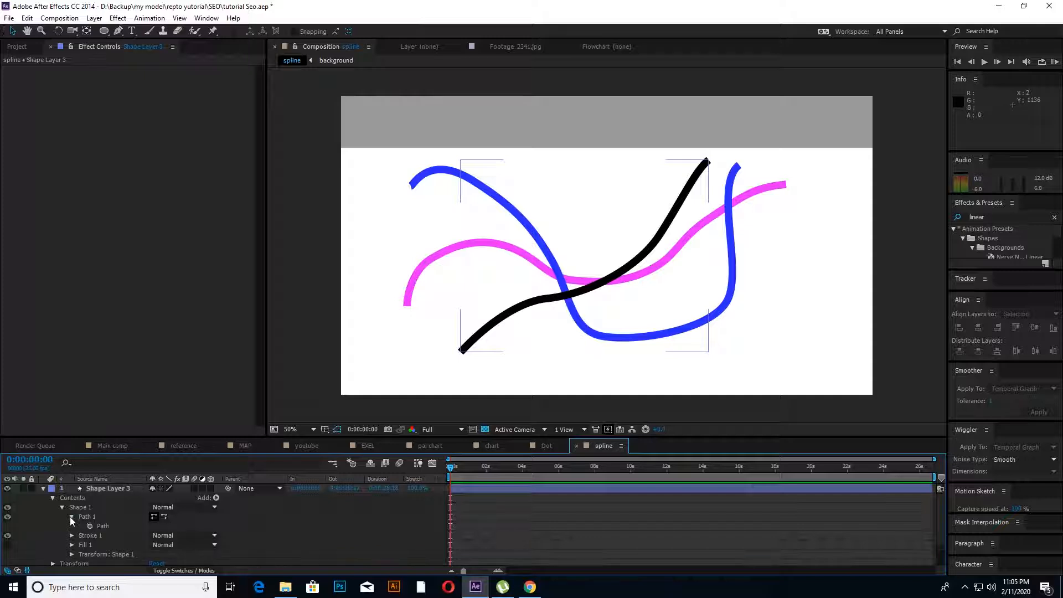
Enable keyframing for the Path of Shape Layer 3 at 0:00:00:00.
left_click(452, 483)
left_click_drag(451, 468, 526, 468)
left_click(395, 484)
left_click(86, 488)
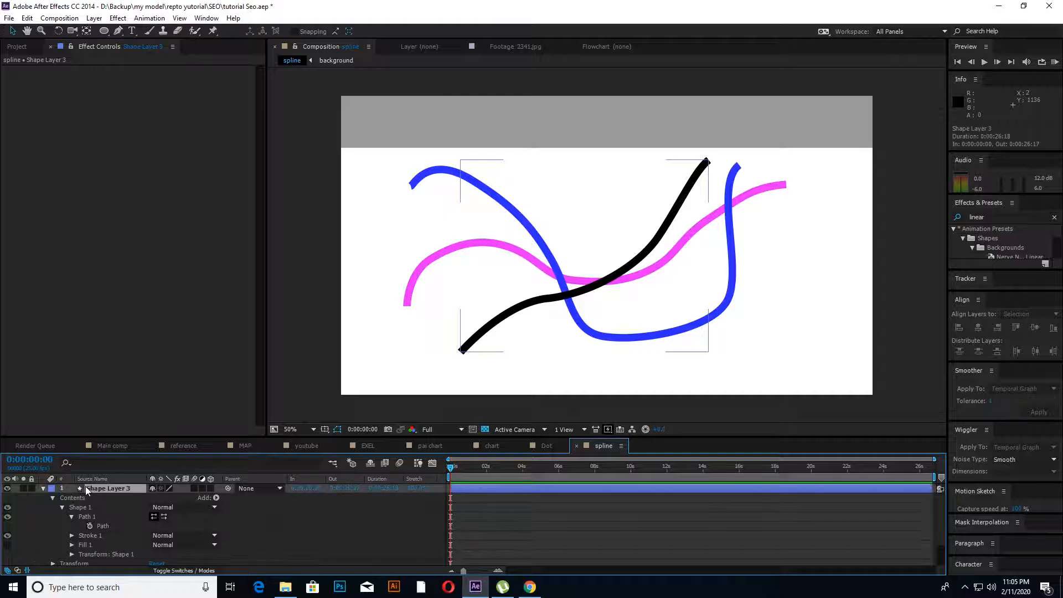
double_click(88, 486)
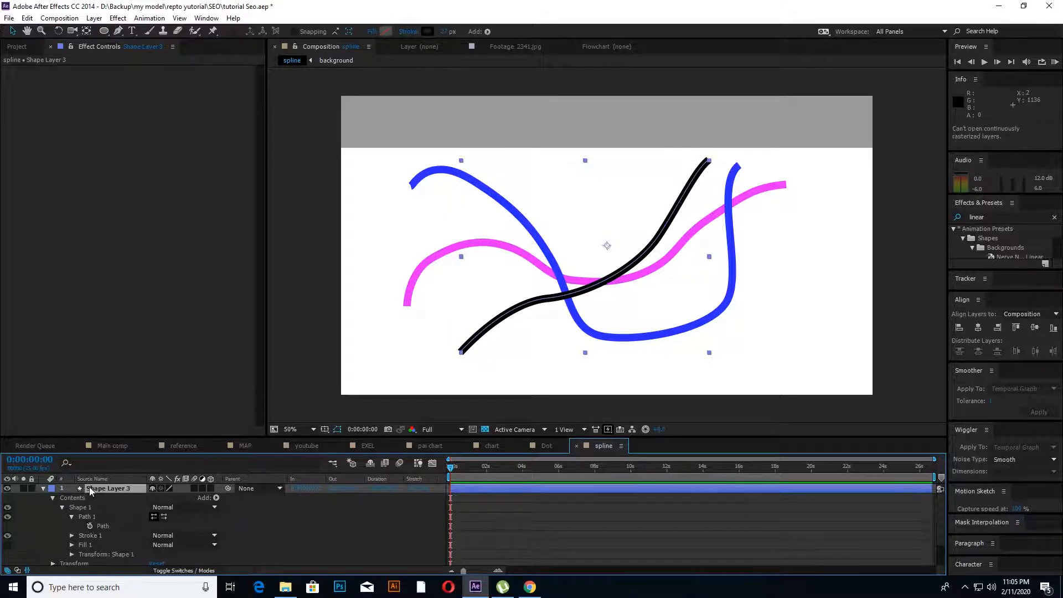
left_click(88, 526)
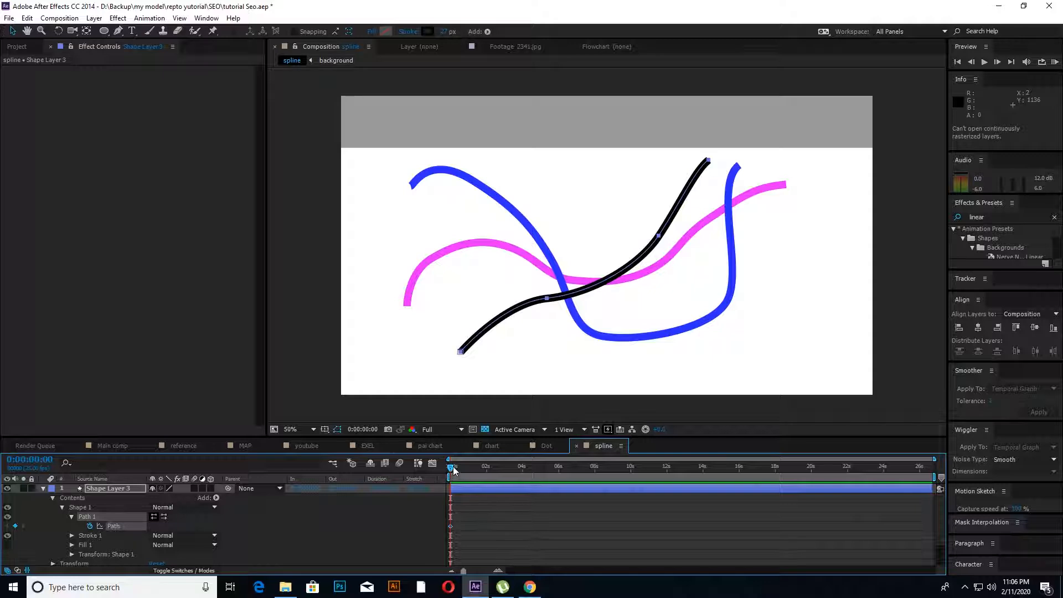
Reshape the black curve at 0:00:08:00 by shifting its lower middle point down and its upper one up, then collapse Shape Layer 3.
left_click(596, 466)
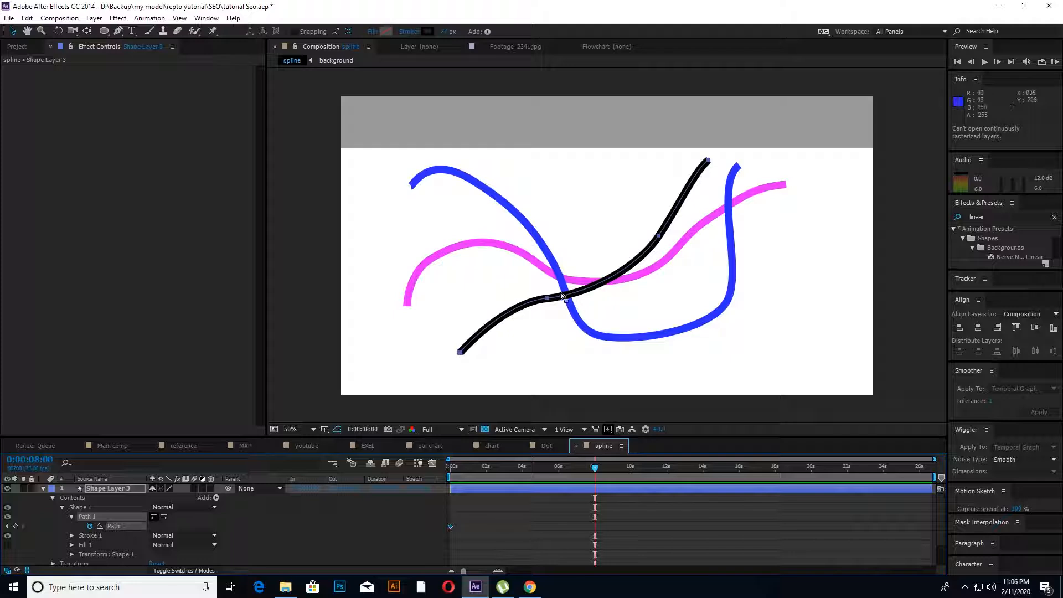
left_click(549, 304)
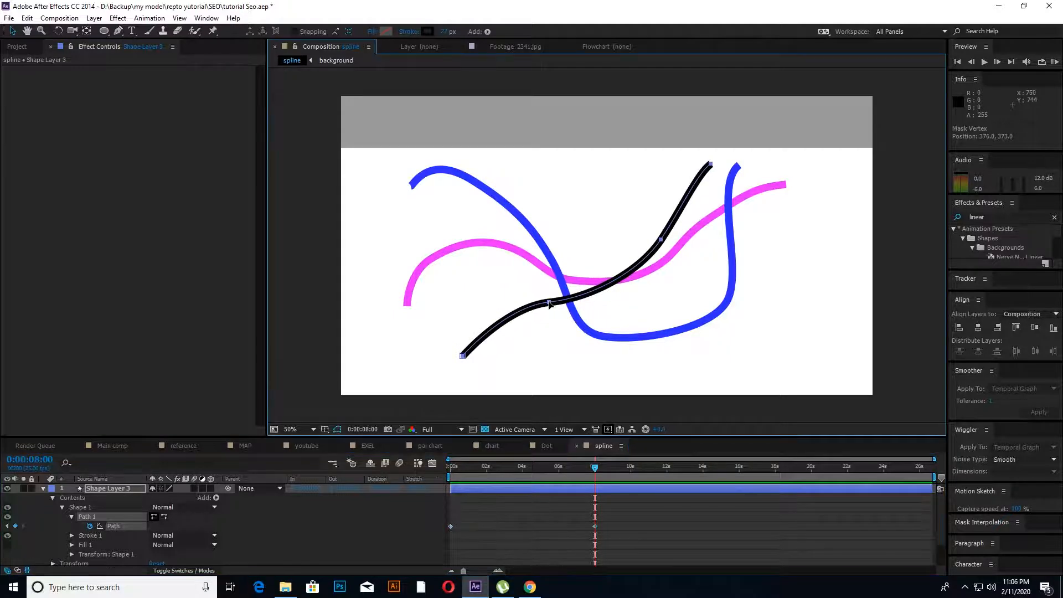
key("ctrl+z")
double_click(546, 300)
double_click(548, 301)
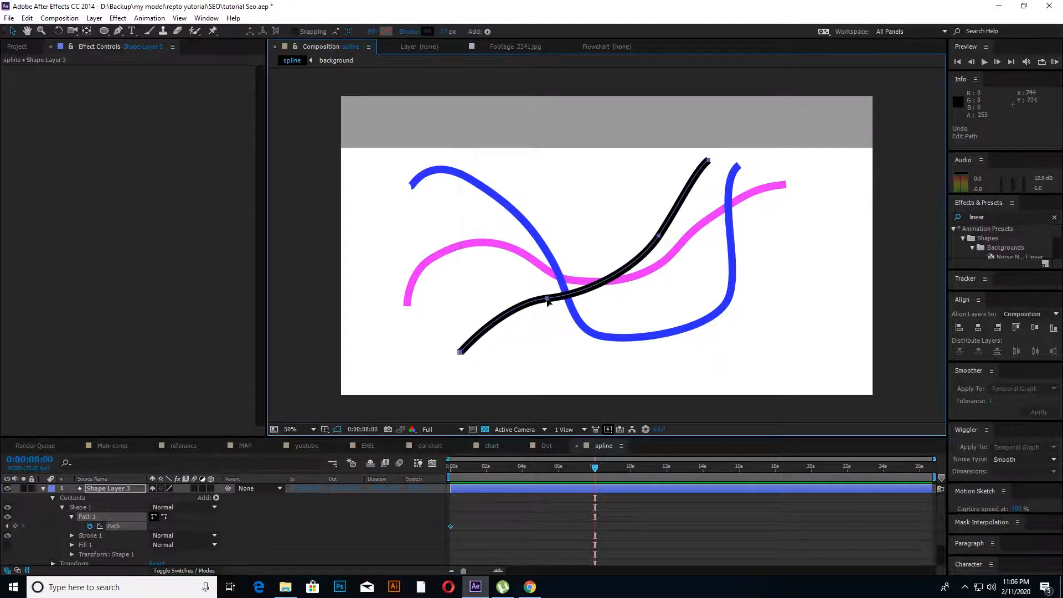
left_click(287, 343)
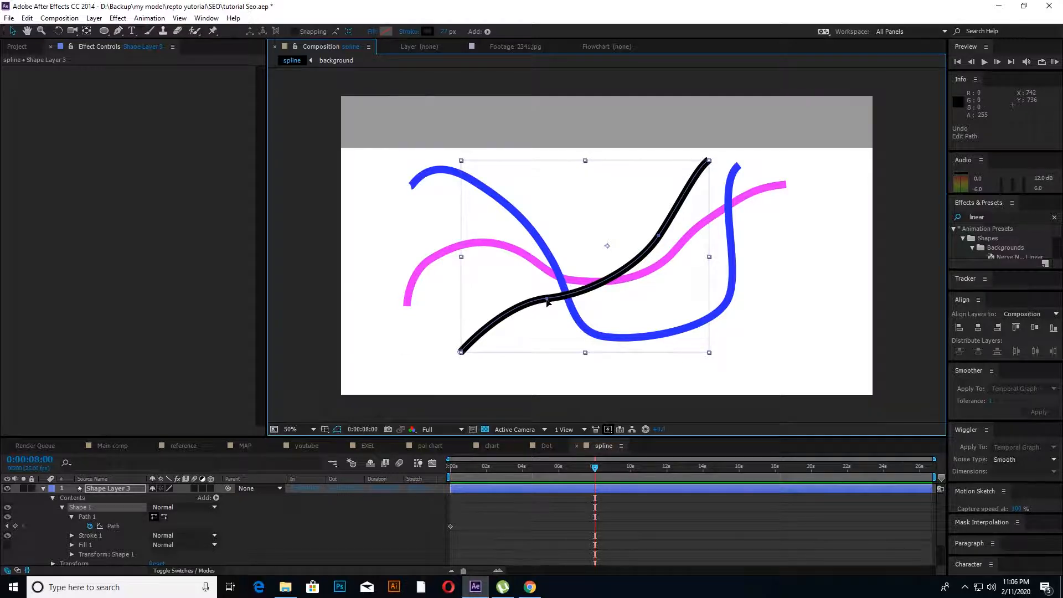
left_click_drag(547, 301, 569, 317)
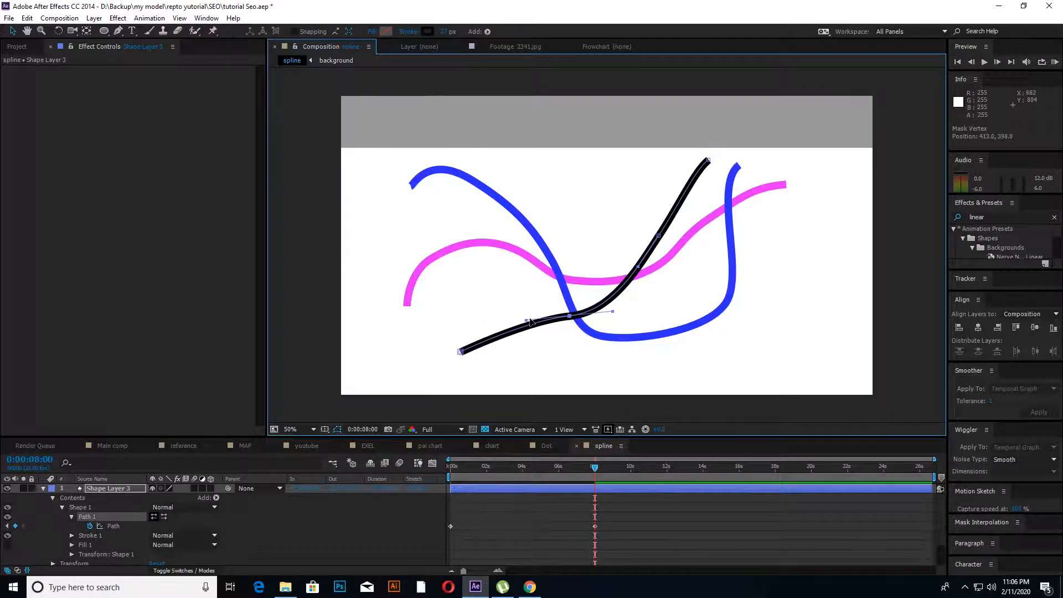
left_click_drag(530, 322, 550, 338)
left_click_drag(637, 266, 654, 183)
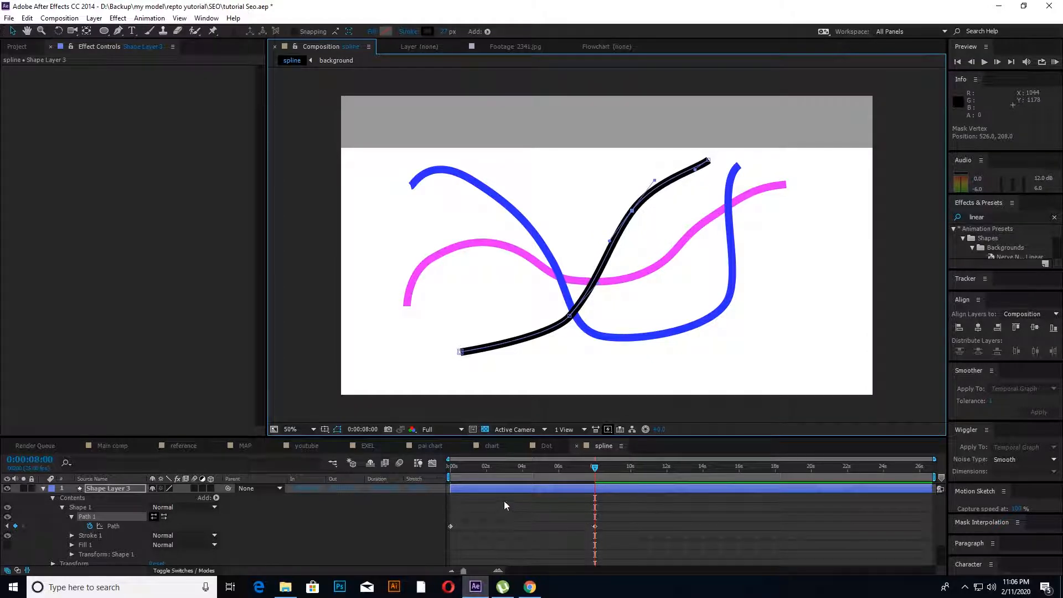
mouse_move(596, 468)
left_mouse_down()
mouse_move(407, 492)
mouse_move(590, 486)
left_mouse_up()
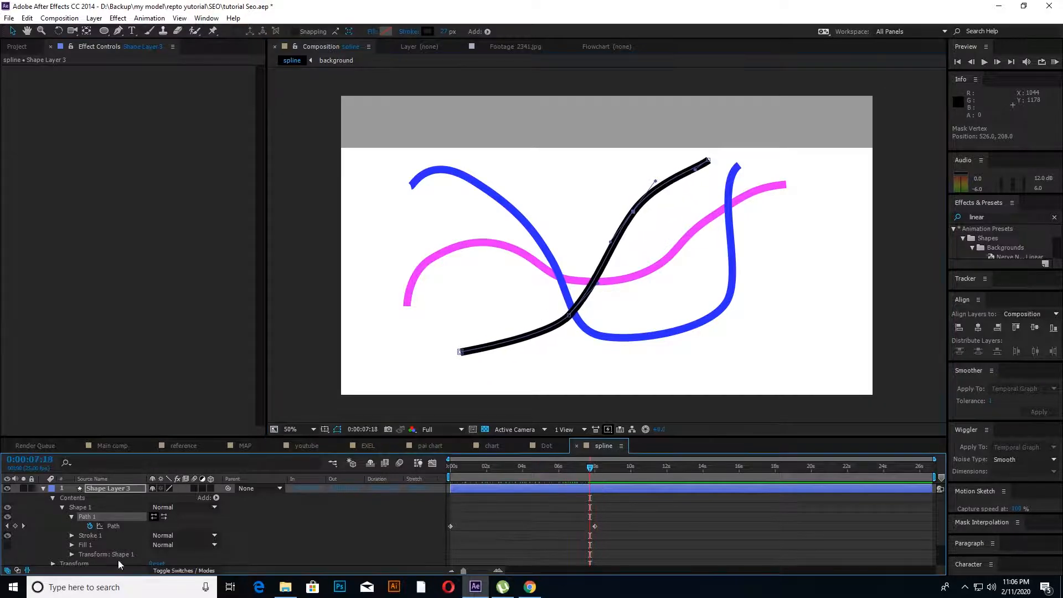
left_click(43, 488)
Reveal the Path property of Shape 1 on Shape Layer 2 and enable its keyframing at 0:00:00:00.
left_click(95, 499)
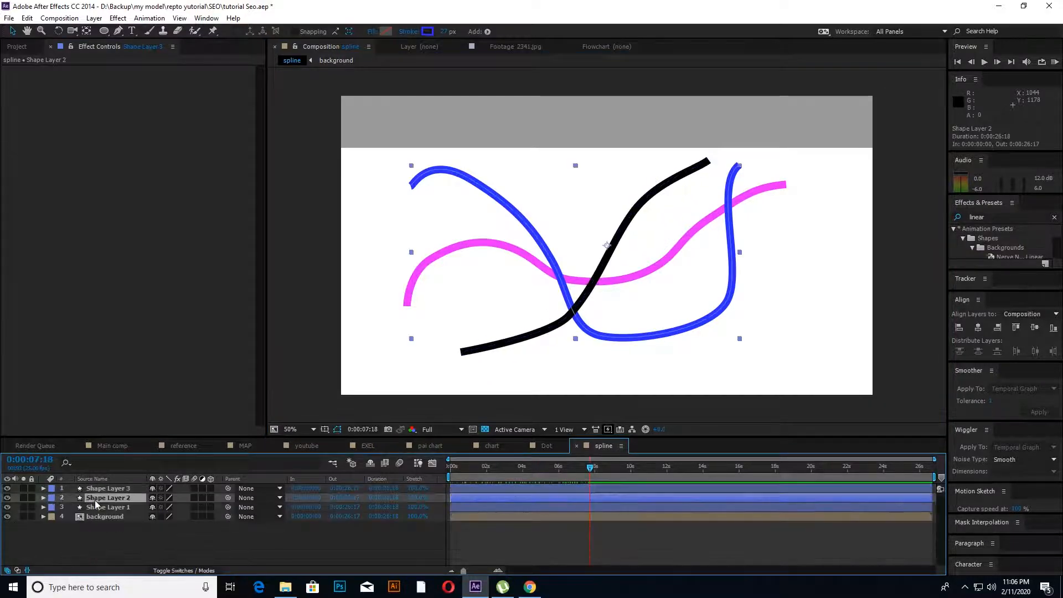
left_click(43, 498)
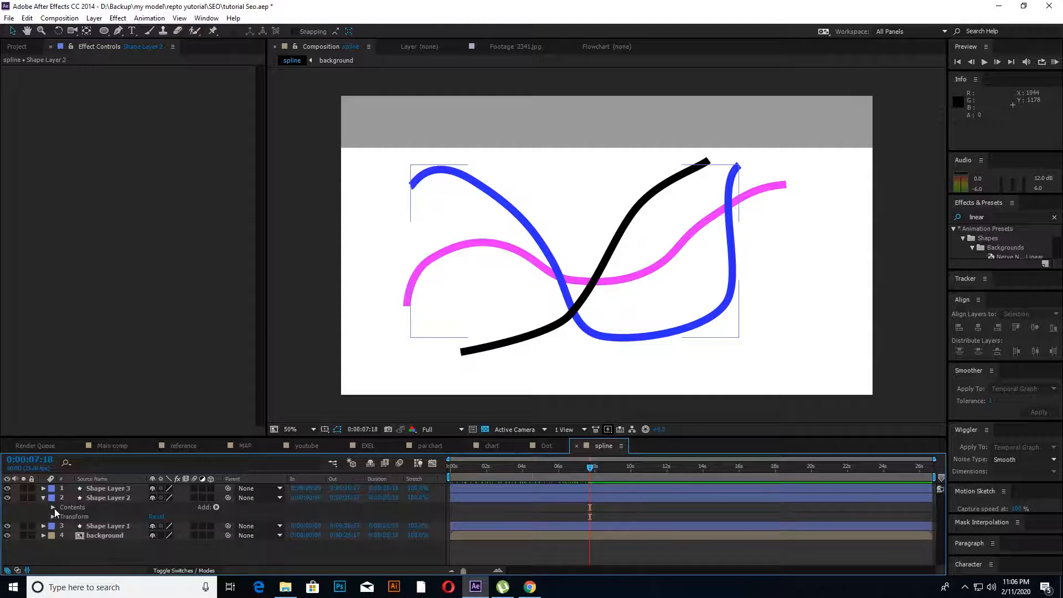
left_click(53, 507)
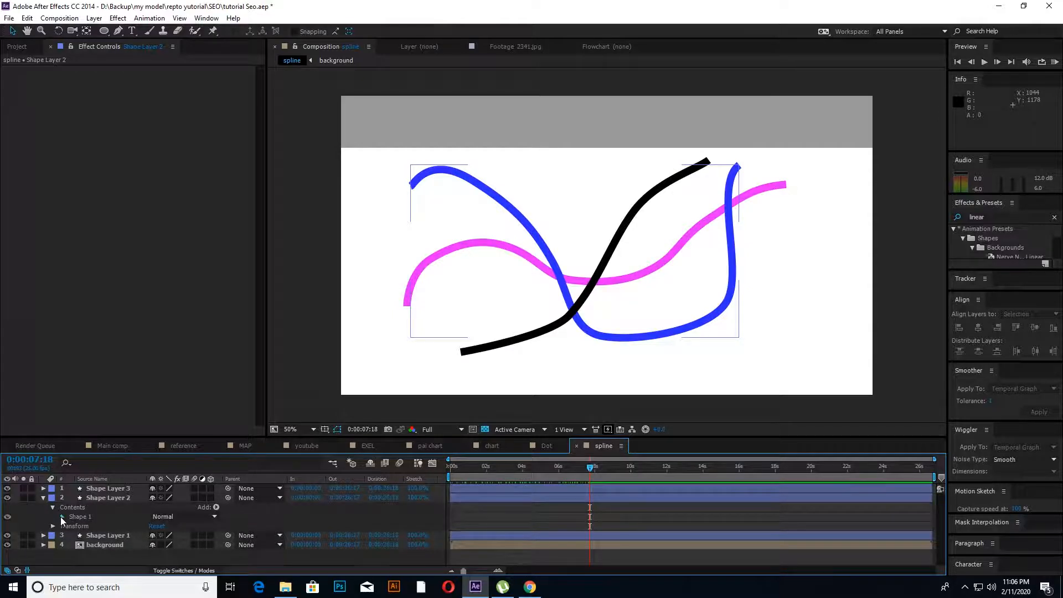
left_click(62, 516)
left_click(72, 525)
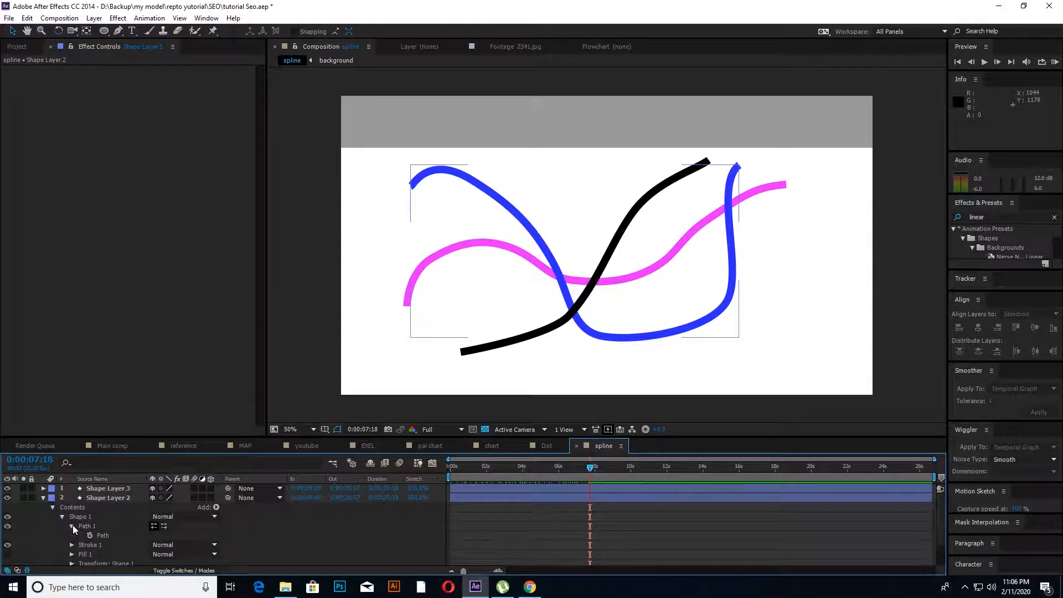
left_click_drag(590, 469, 294, 507)
left_click(90, 535)
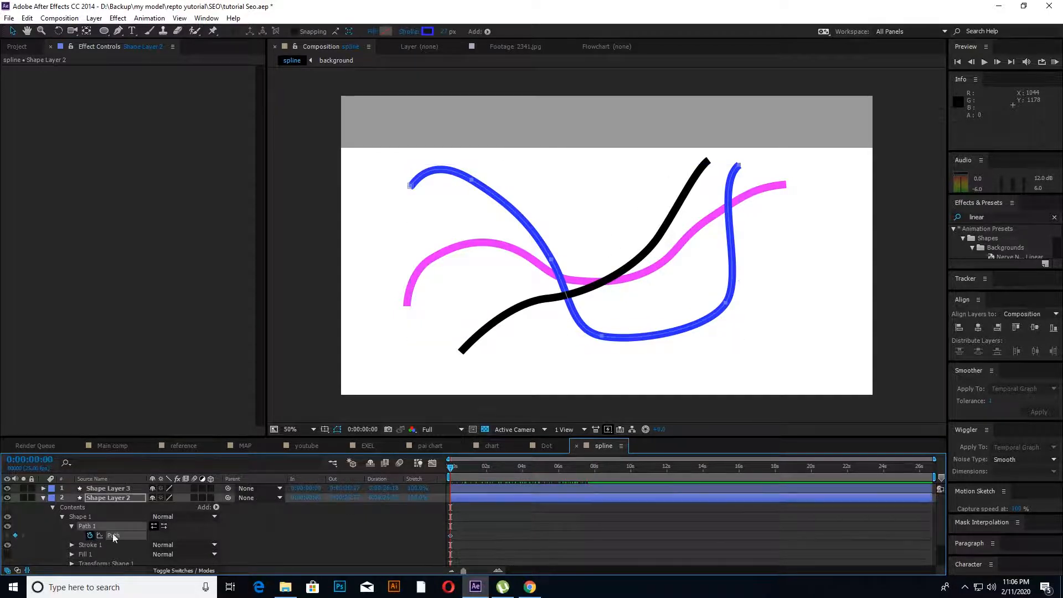
Set the current time to 0:00:08:01 for the second shape of the blue curve.
left_click_drag(472, 469, 594, 472)
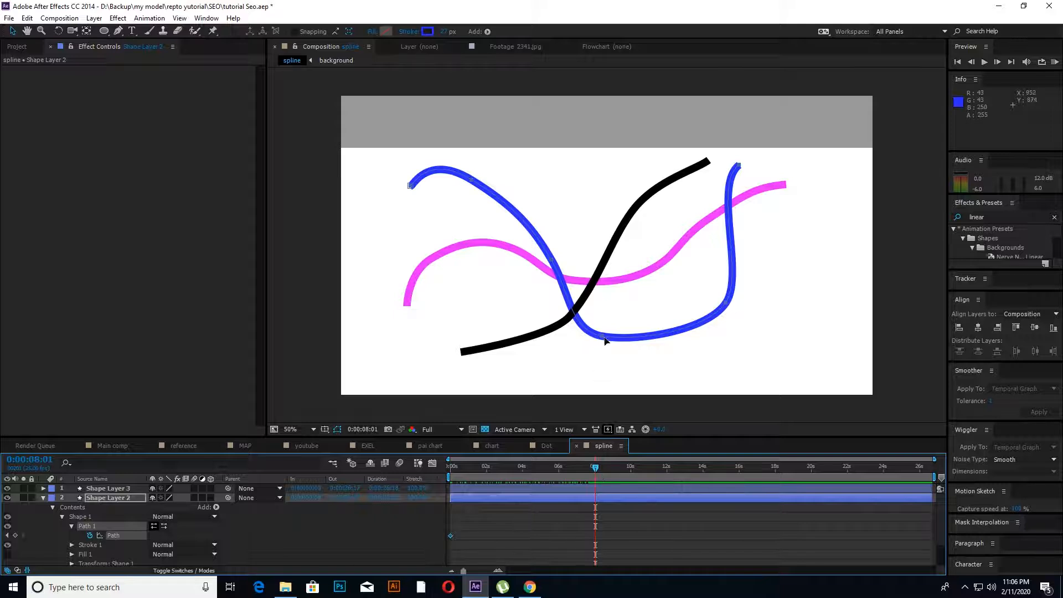
left_click_drag(601, 336, 601, 327)
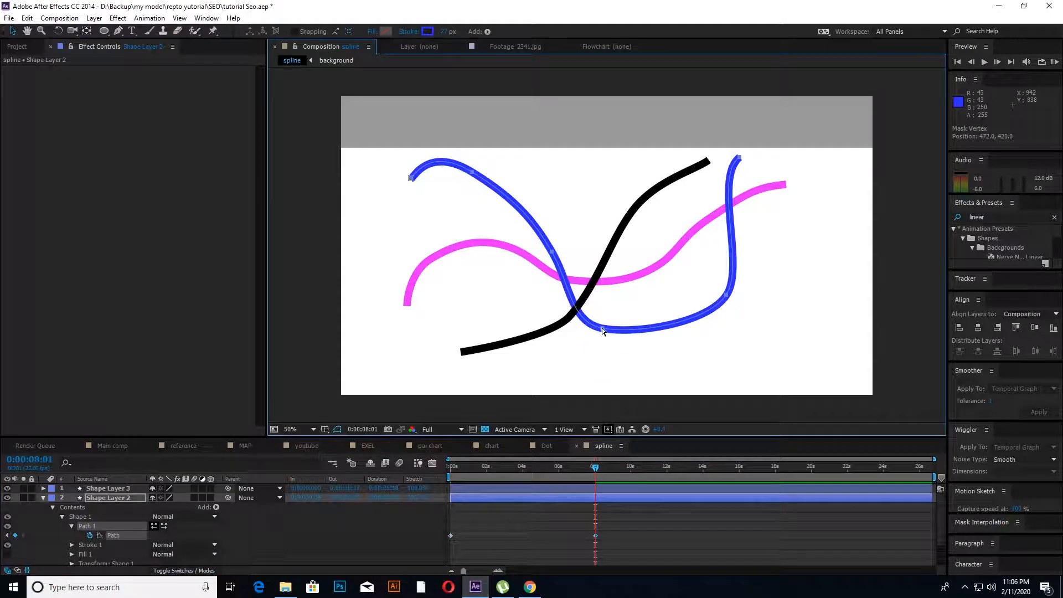
key("ctrl+z")
left_click(298, 305)
left_click(298, 304)
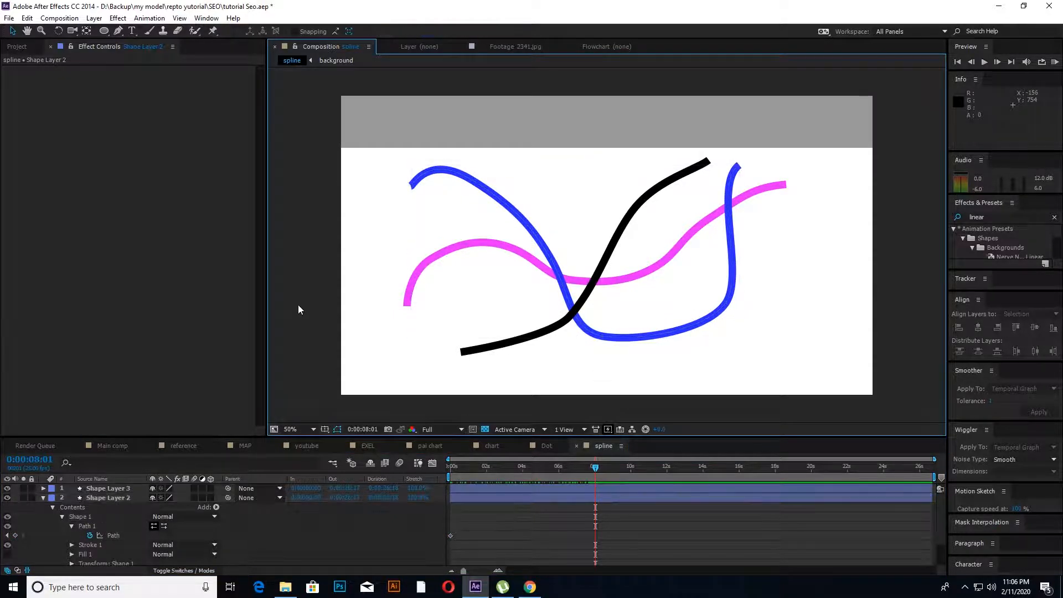
left_click(88, 497)
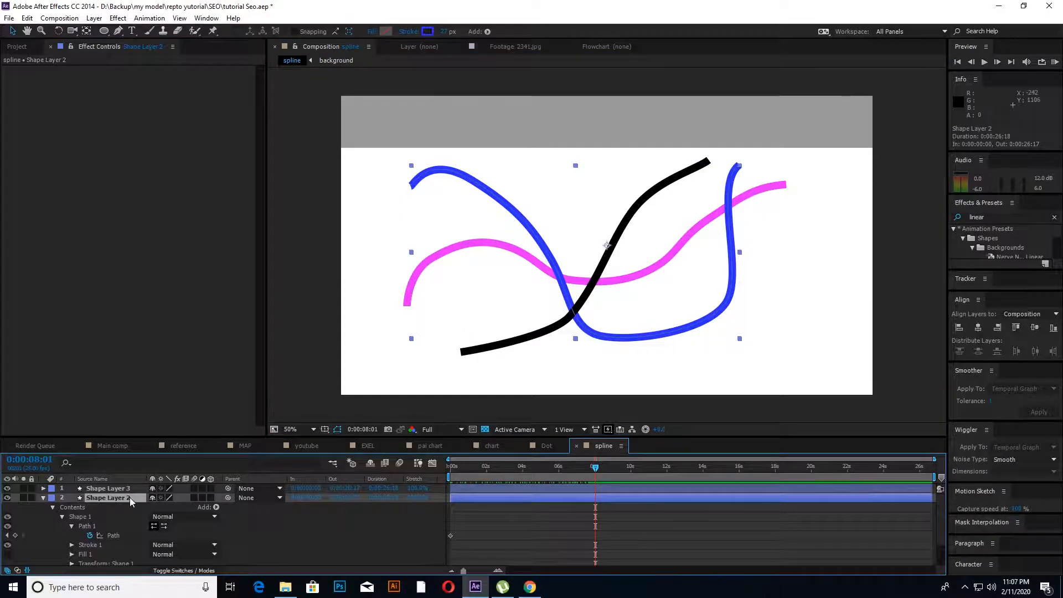
double_click(111, 497)
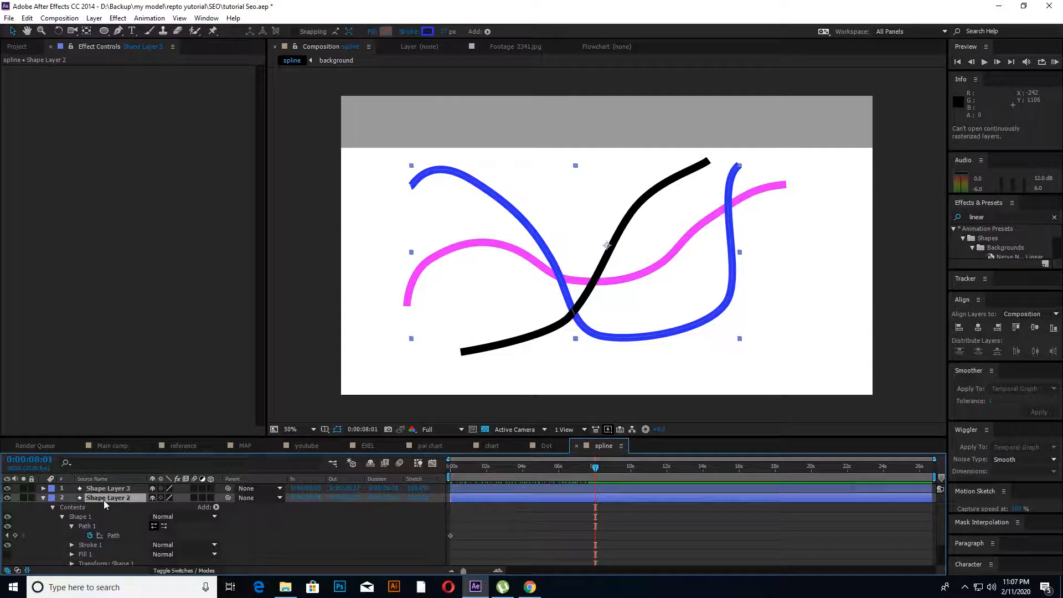
left_click(111, 536)
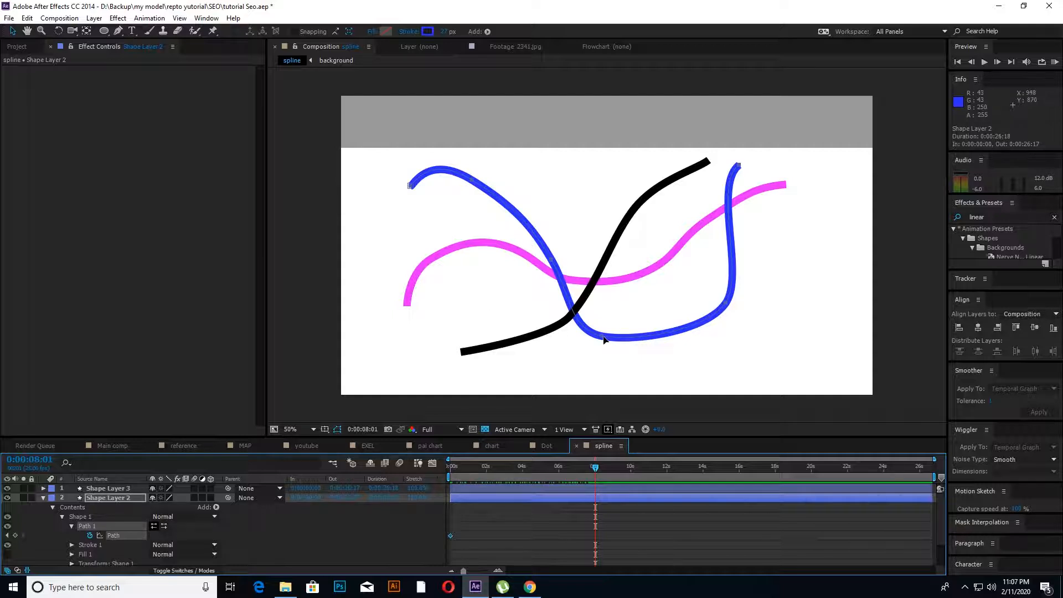
left_click_drag(602, 336, 604, 341)
key("ctrl+z")
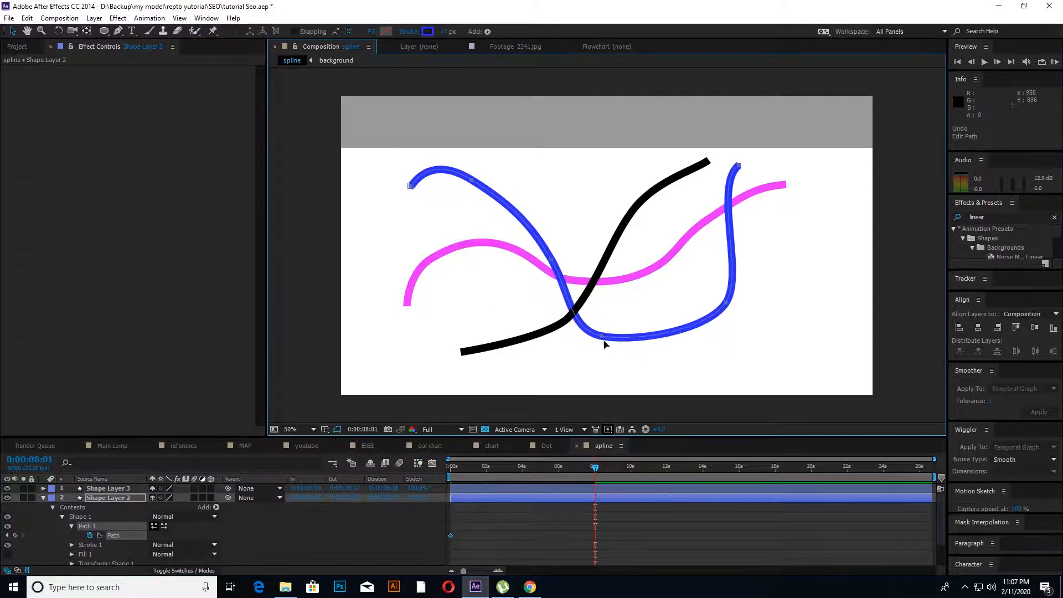
Reshape the blue curve at 0:00:08:01 by raising its lower bend, moving its right end up, adjusting its left bends and stretching its left end outward.
left_click(915, 290)
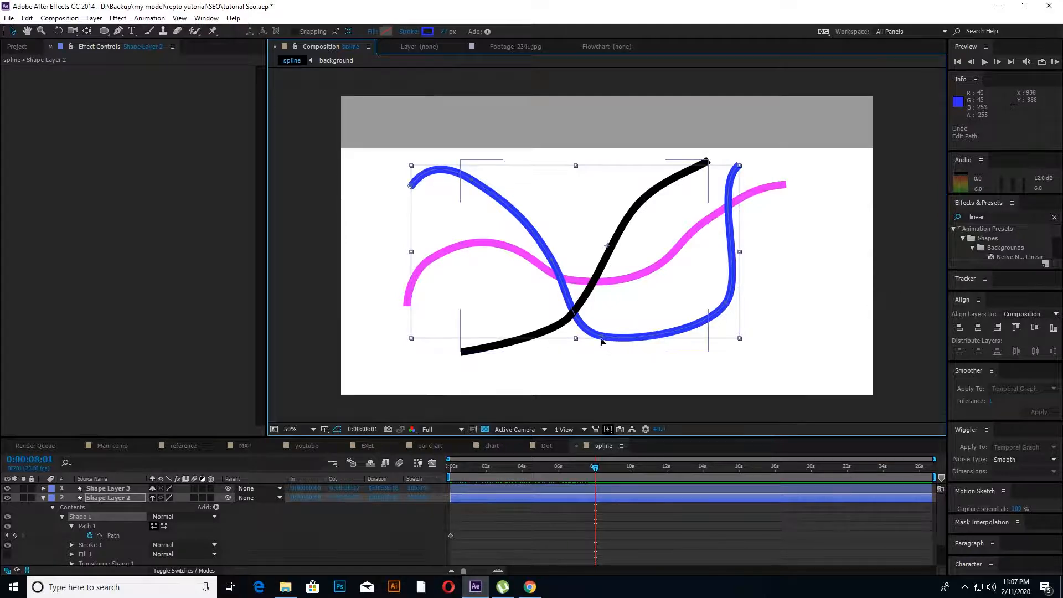
left_click_drag(602, 341, 625, 307)
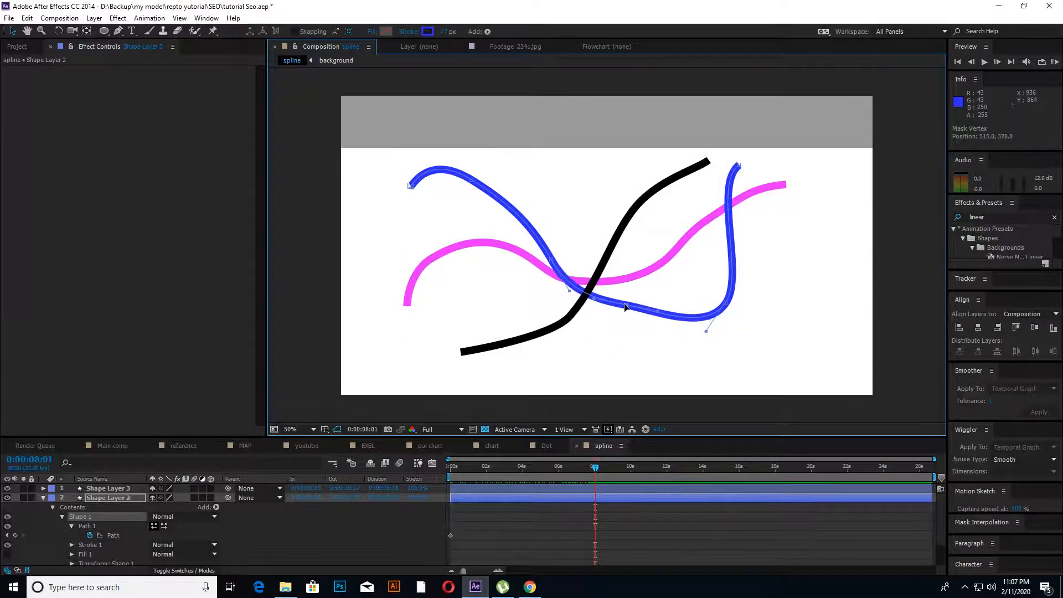
left_click_drag(725, 302, 701, 271)
left_click_drag(739, 167, 755, 143)
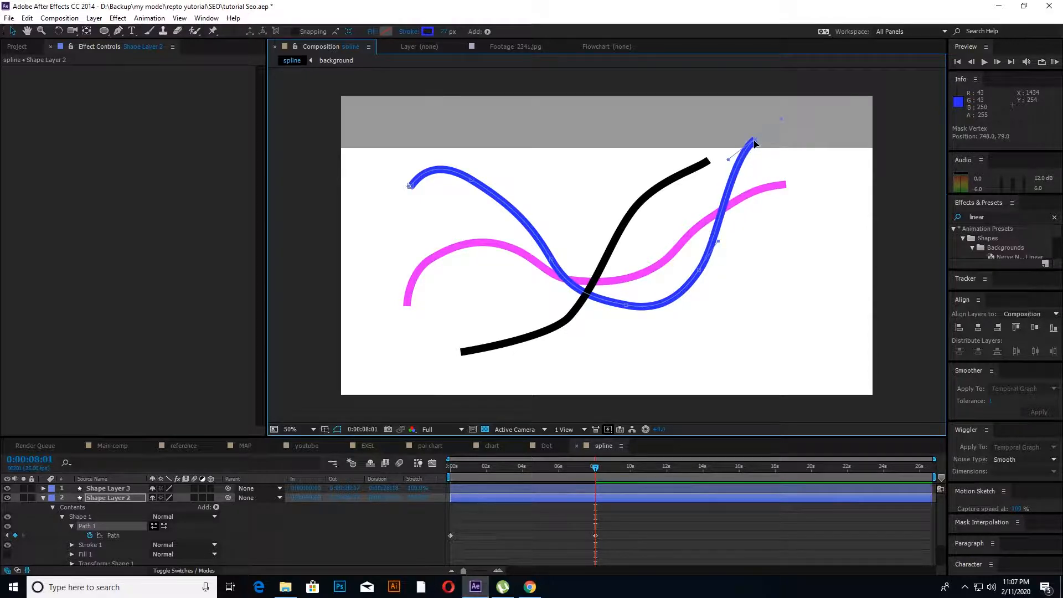
left_click_drag(551, 258, 543, 255)
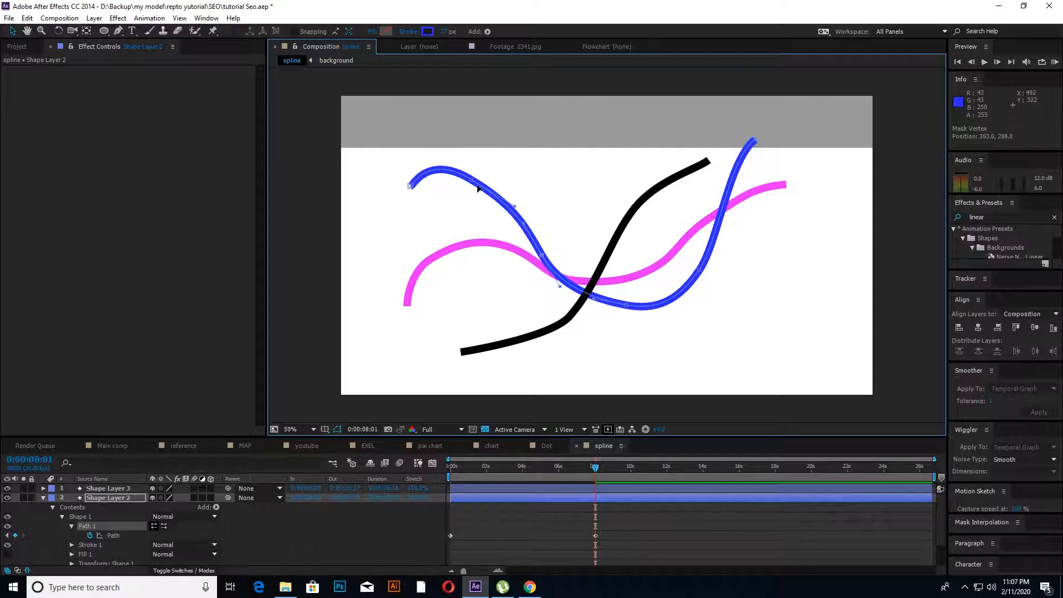
left_click_drag(486, 188, 480, 173)
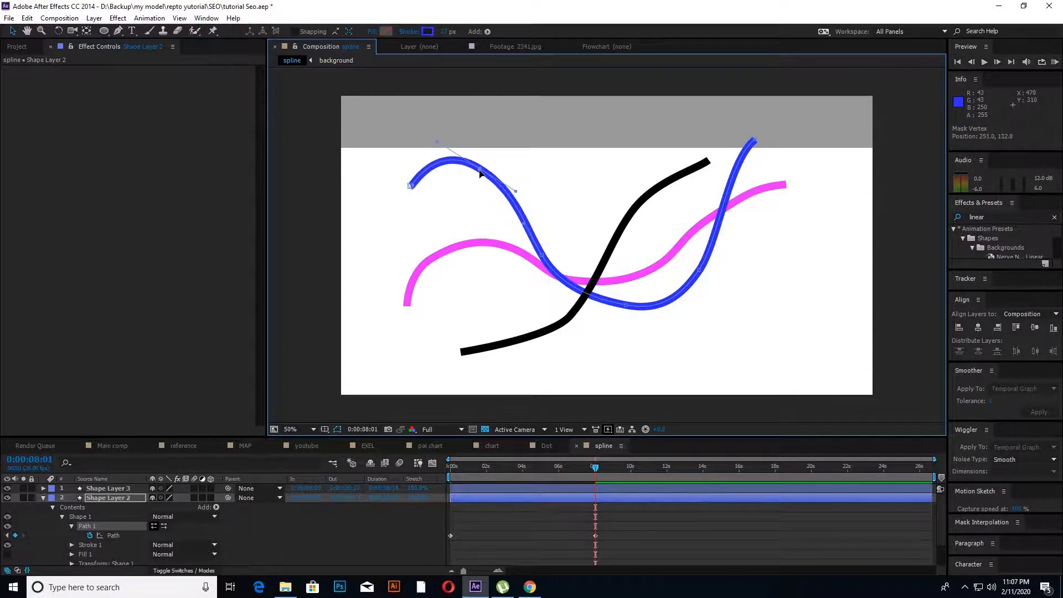
left_click_drag(411, 186, 366, 202)
key("ctrl+z")
Return to 0:00:00:00, collapse Shape Layer 2, and enable keyframing for the Path of Shape 1 on Shape Layer 1.
left_click_drag(571, 466, 424, 478)
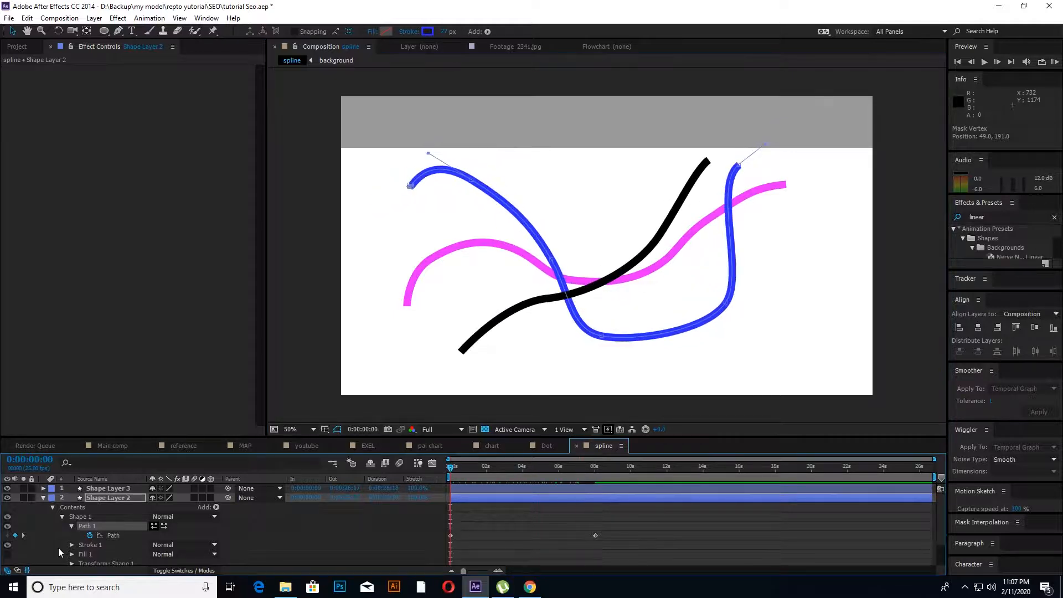
left_click(42, 498)
left_click(102, 508)
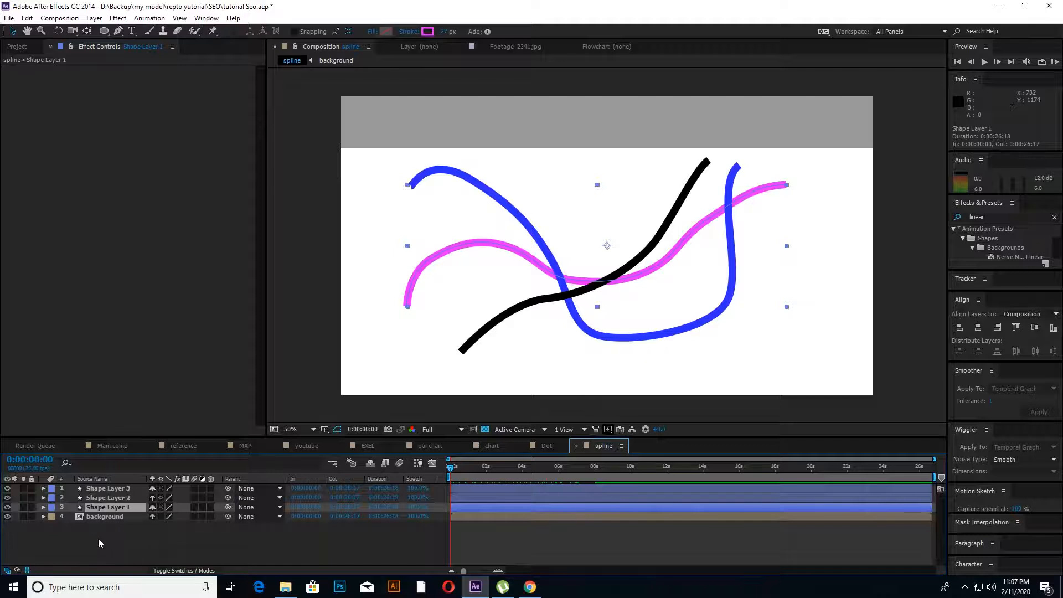
left_click(43, 507)
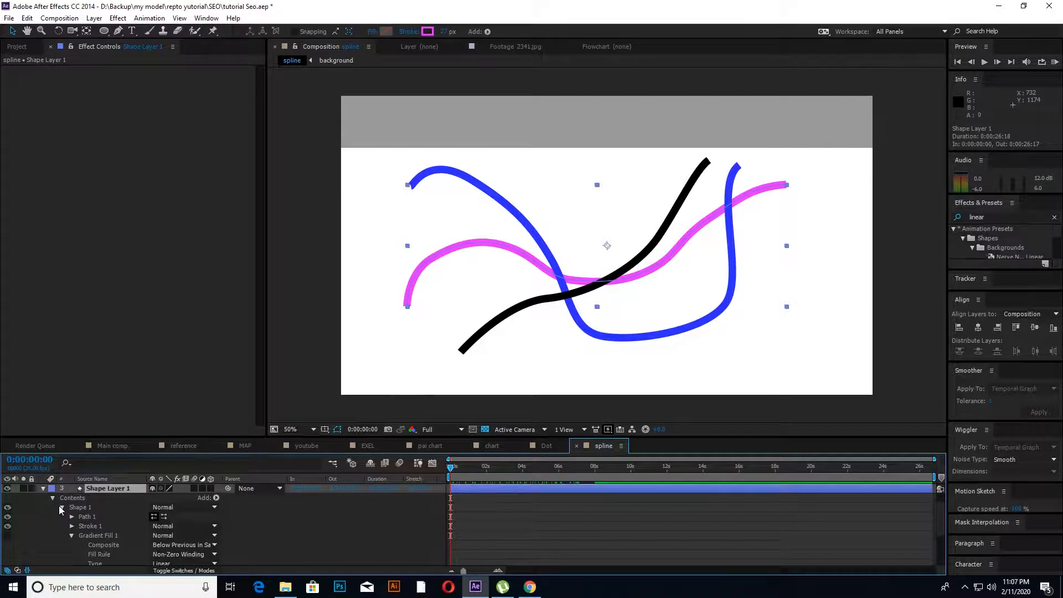
left_click(71, 517)
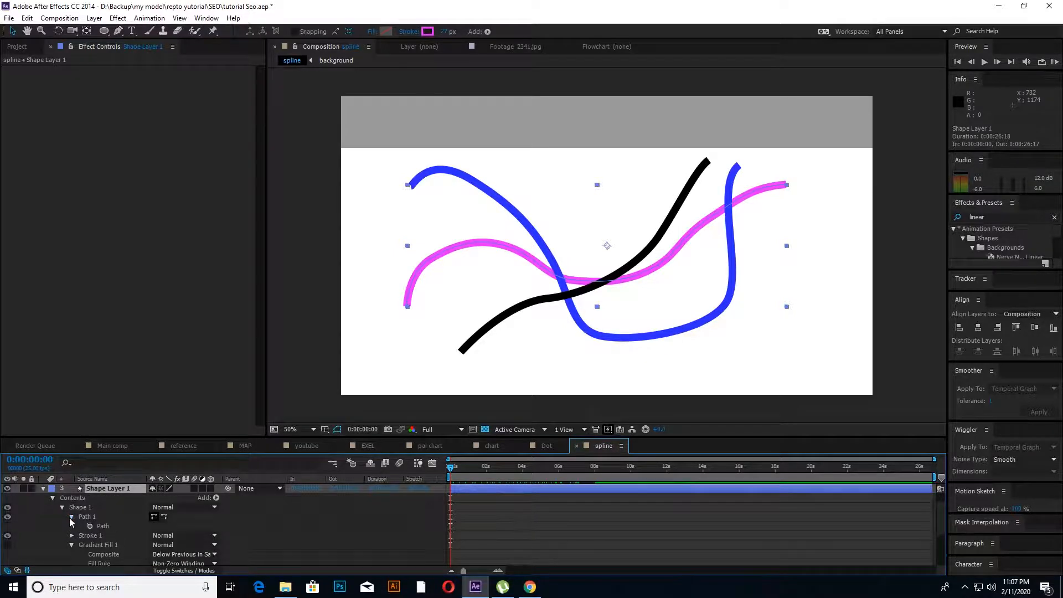
left_click(100, 526)
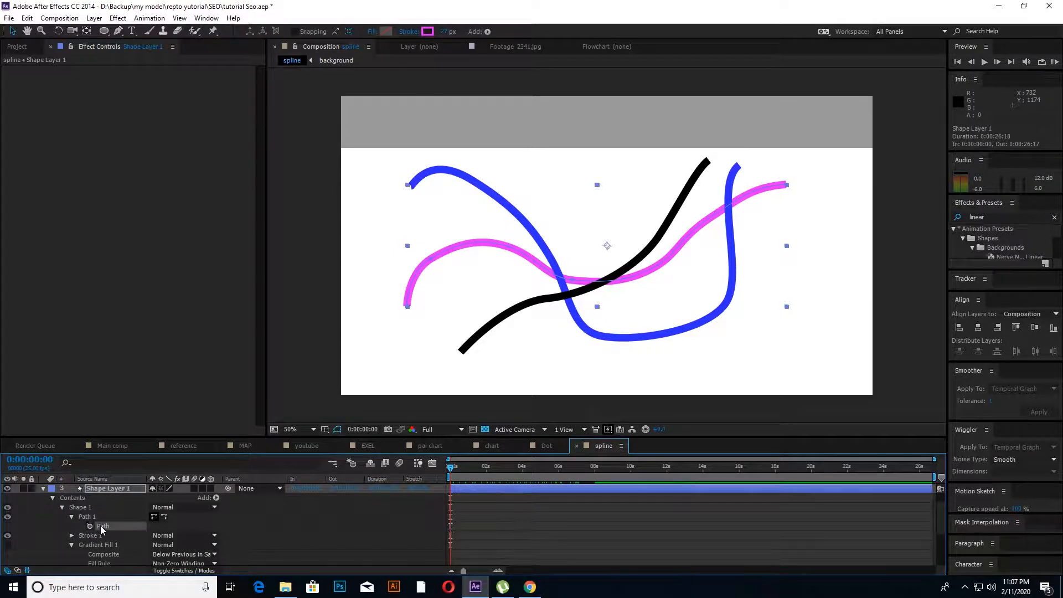
left_click(91, 526)
Reshape the magenta curve at 0:00:08:02 by lowering its left bend and raising the points along its right half.
left_click_drag(451, 468, 597, 474)
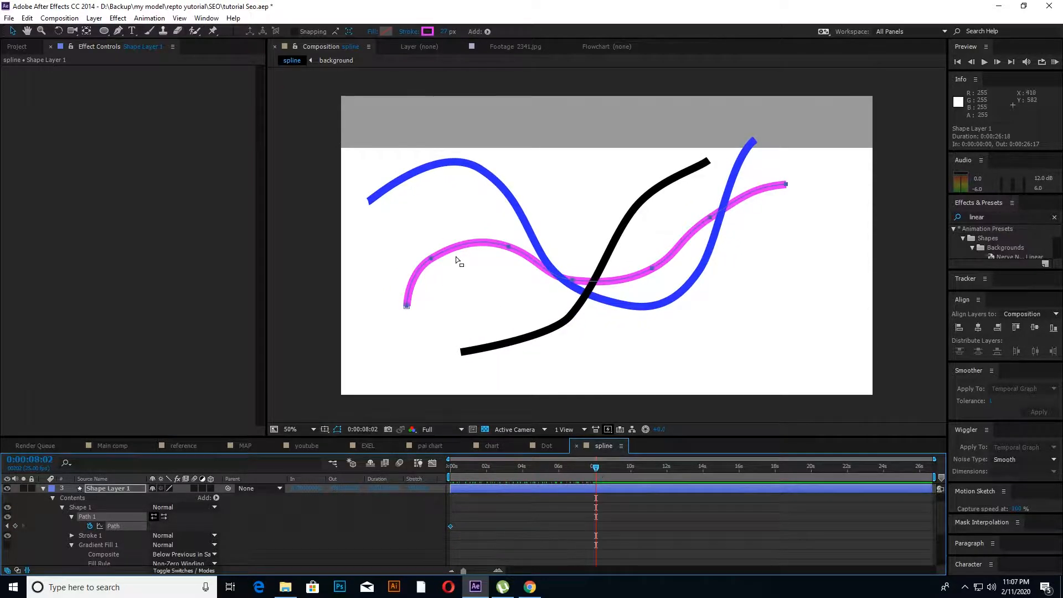
left_click_drag(431, 258, 436, 264)
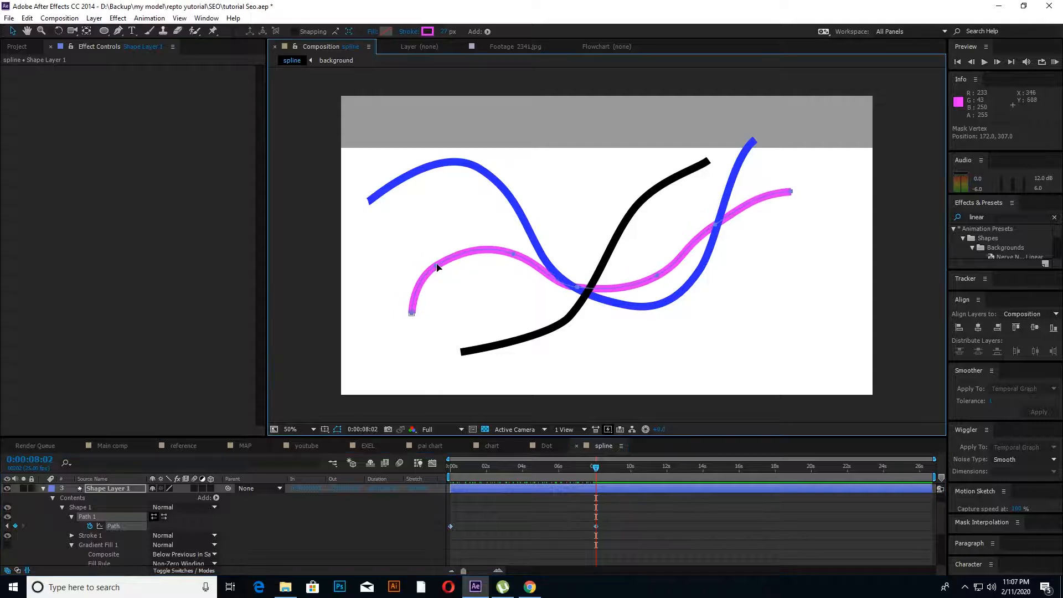
key("ctrl+z")
left_click(315, 265)
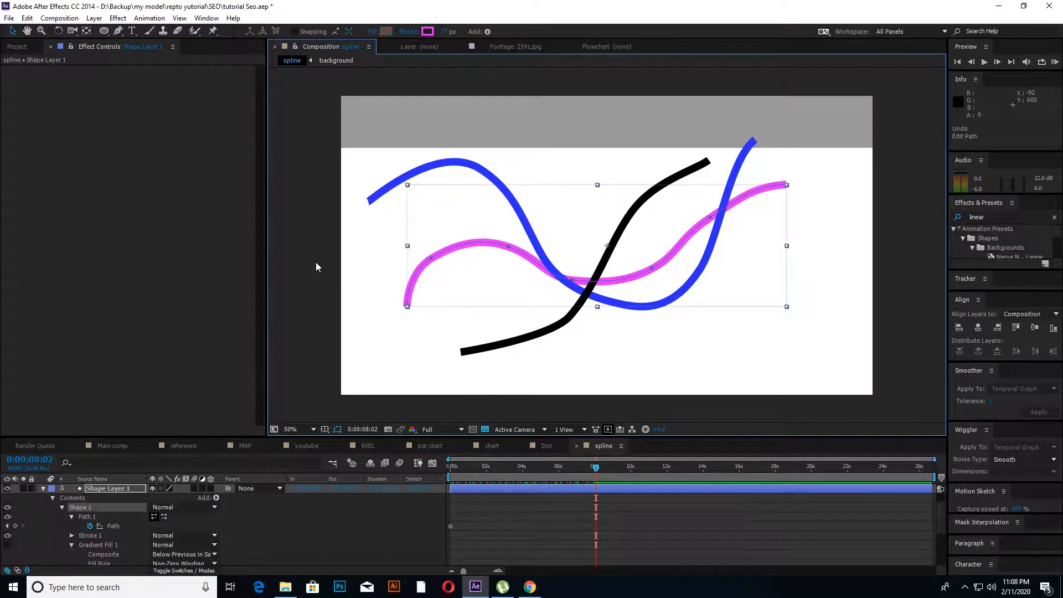
left_click_drag(431, 258, 653, 252)
left_click(521, 259)
left_click_drag(710, 220, 726, 179)
left_click_drag(667, 221, 700, 201)
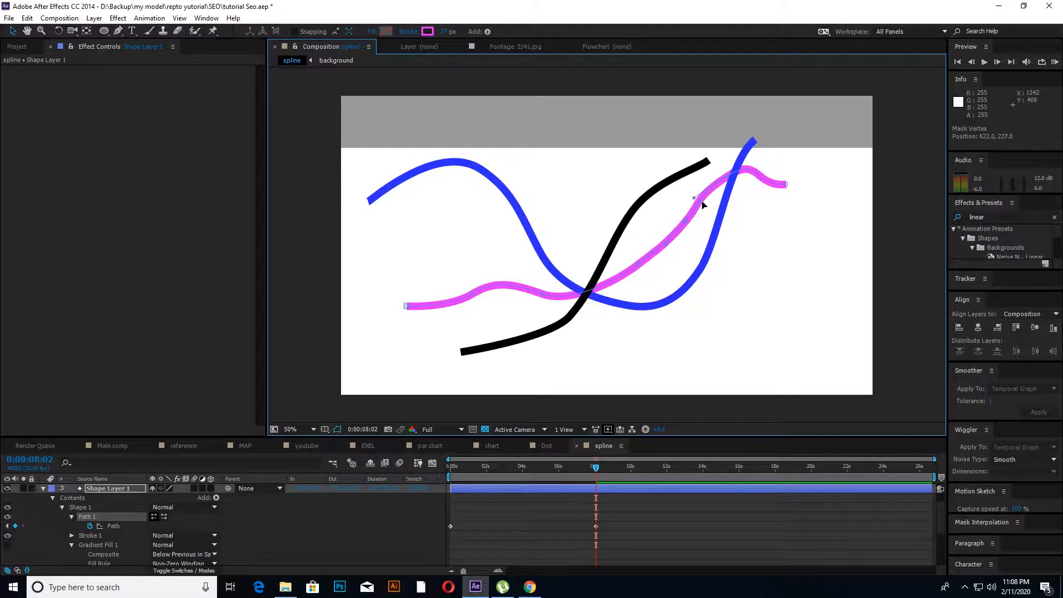
Extend the magenta curve's right end up and outward, adjust the point beside it, and lower the left end to straighten the left section.
left_click(786, 184)
left_click_drag(794, 184, 818, 164)
left_click_drag(727, 177, 735, 176)
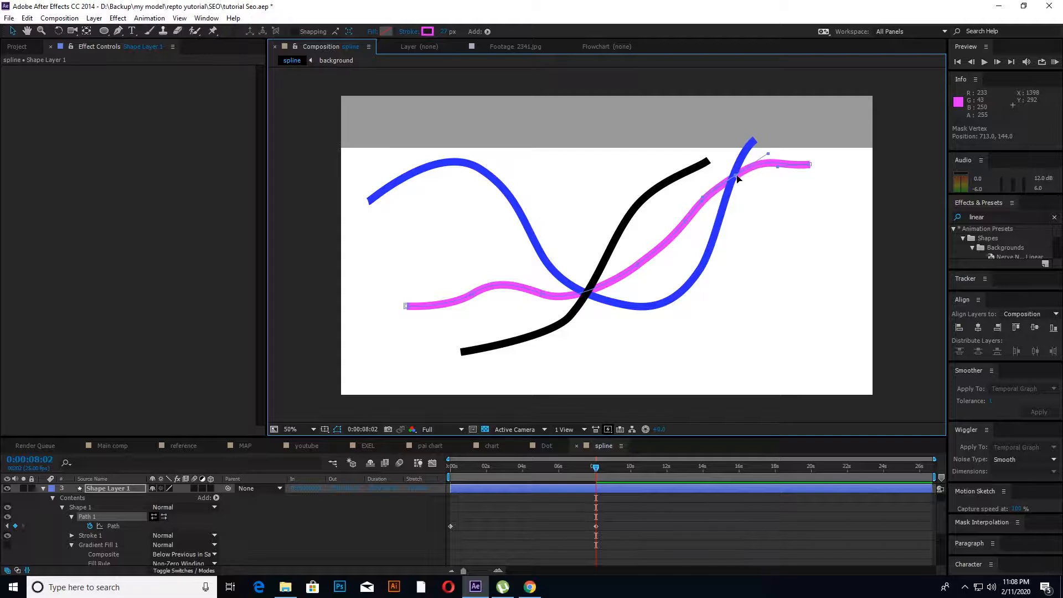
left_click(467, 291)
left_click_drag(448, 305, 407, 316)
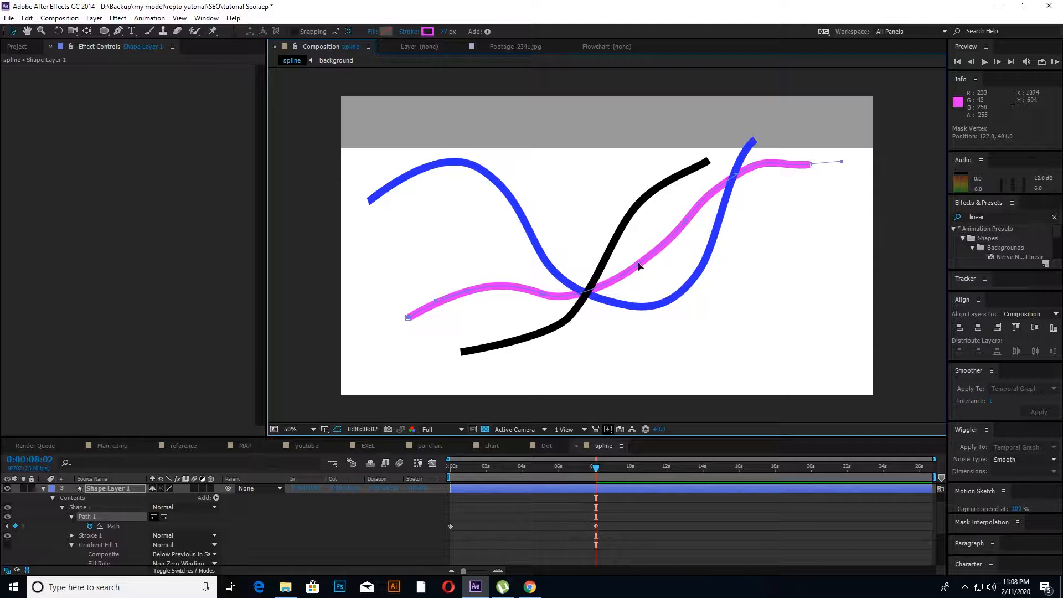
Smooth the magenta curve's right half by nudging its points slightly up and tilting the right end's handle downward.
left_click_drag(638, 263, 632, 261)
left_click_drag(682, 220, 676, 215)
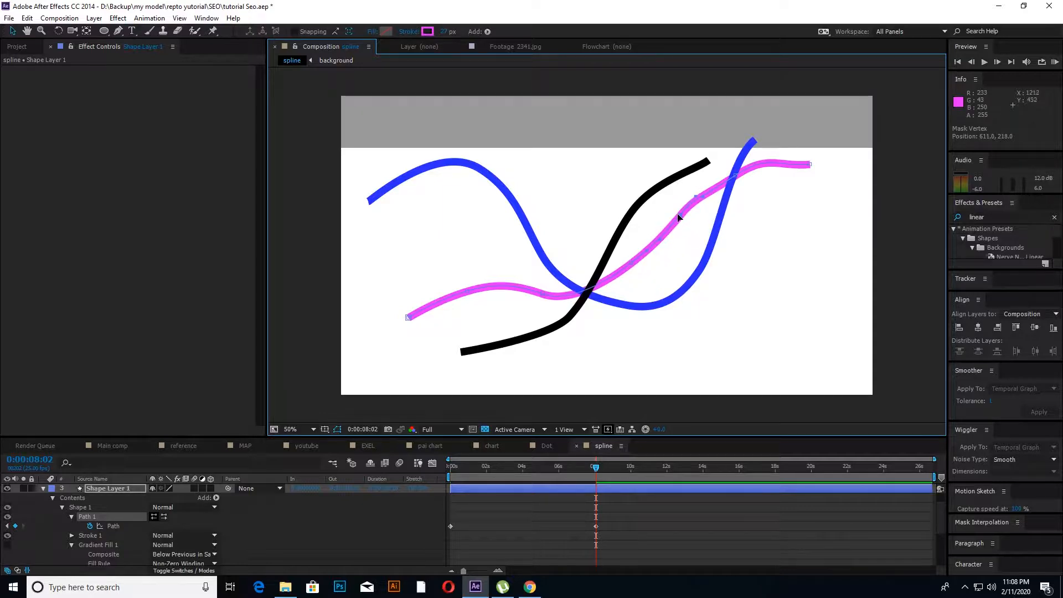
left_click_drag(735, 174, 733, 171)
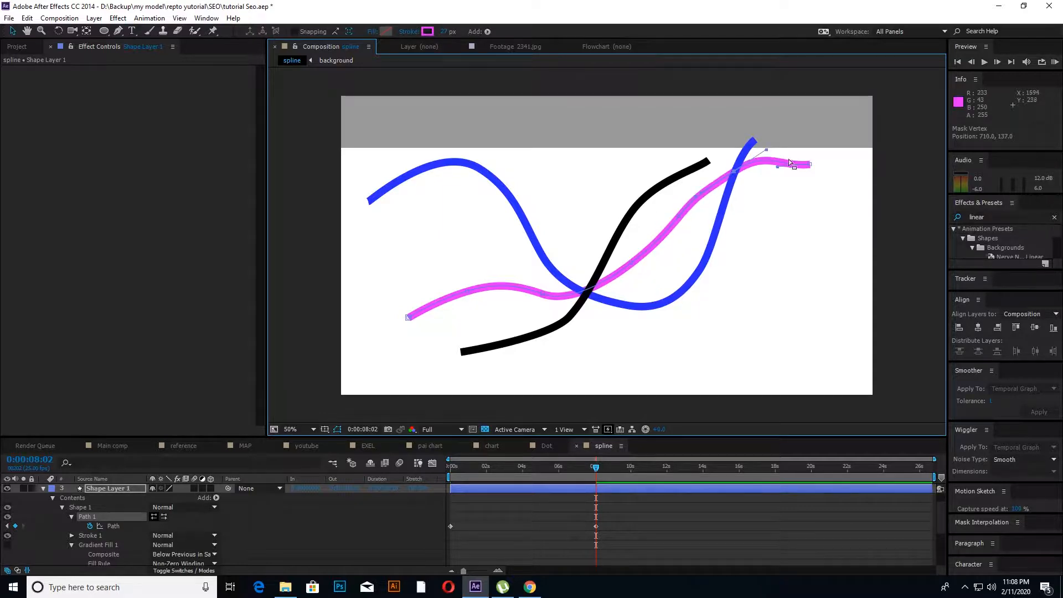
left_click(811, 163)
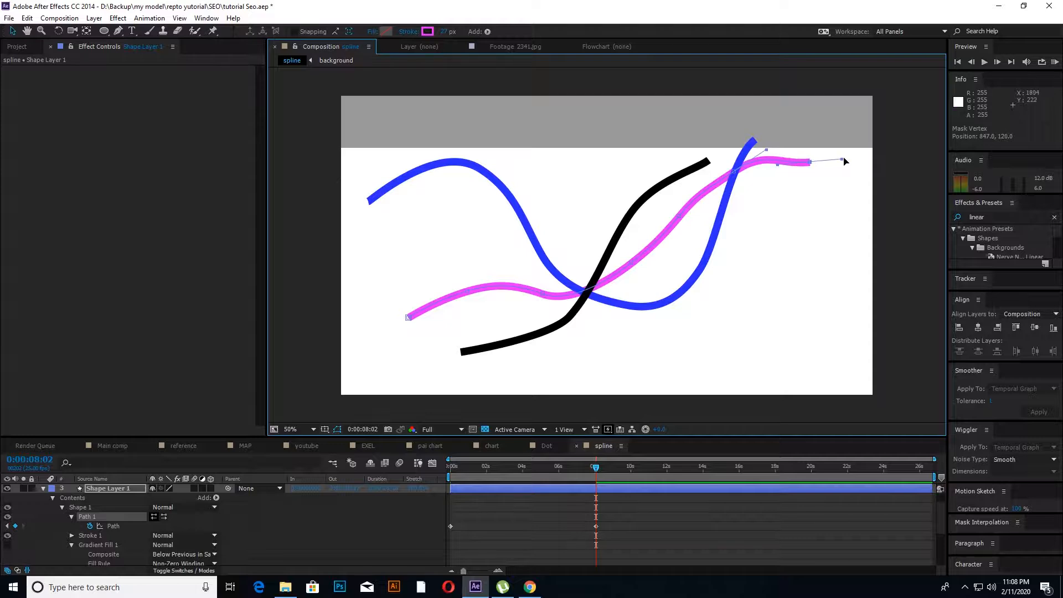
left_click_drag(841, 161, 839, 171)
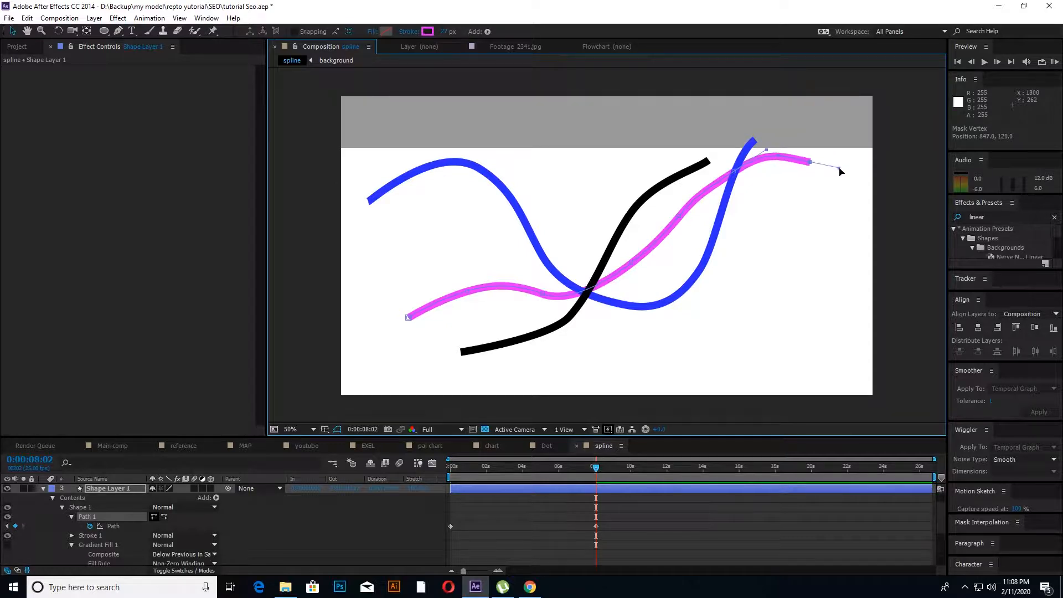
Collapse Shape Layer 1, preview the curve animation from the start, and return to 0:00:00:00.
left_click(43, 489)
left_click(535, 473)
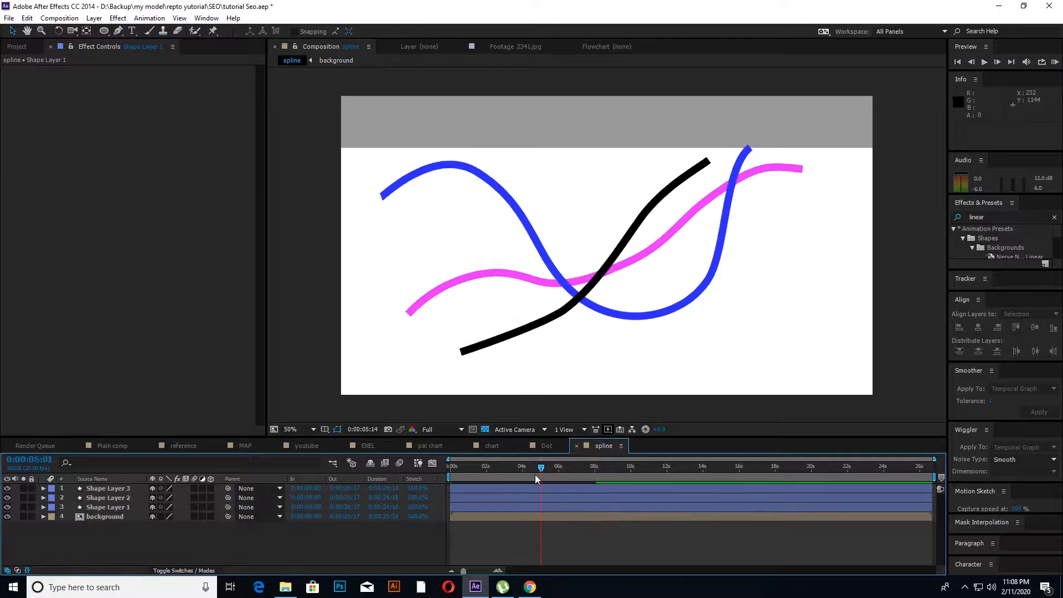
left_click_drag(535, 475, 435, 487)
key("space")
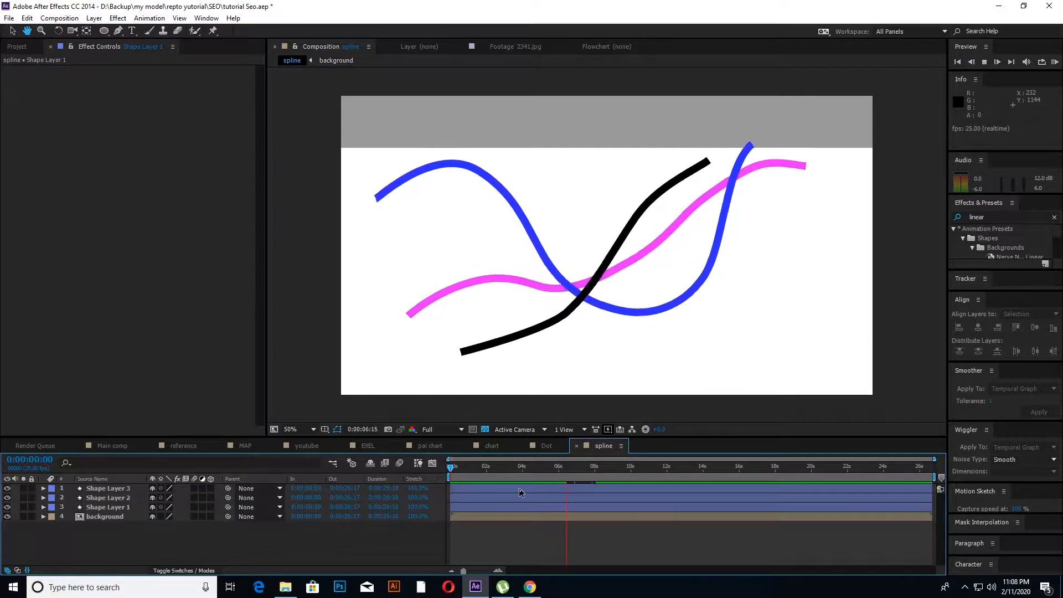
key("space")
left_click_drag(606, 468, 313, 524)
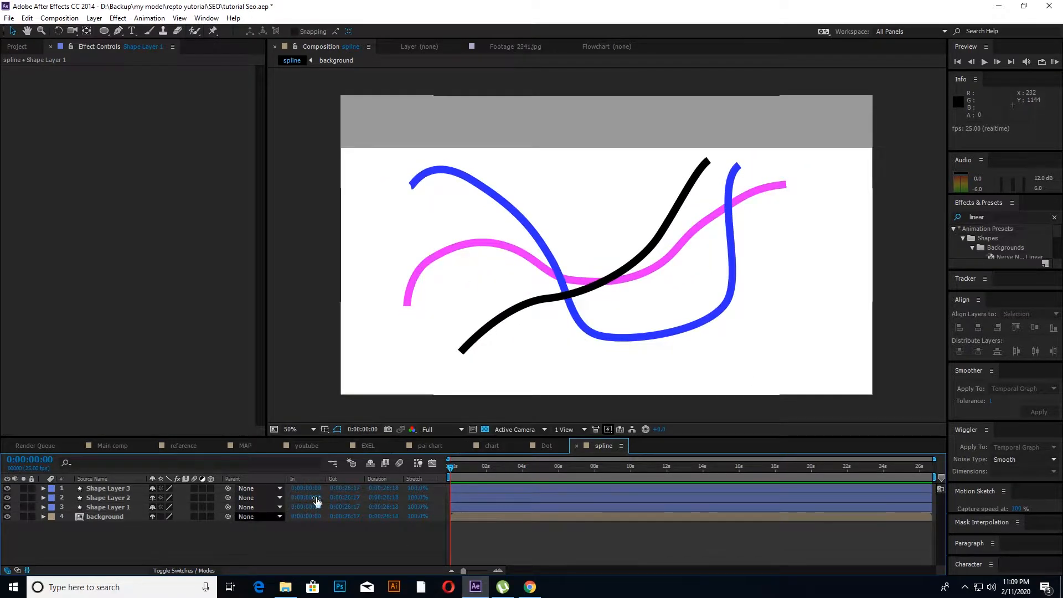
Select Shape Layers 1 to 3 and reveal only their keyframed Path properties.
left_click(107, 507)
left_click(112, 489, "shift")
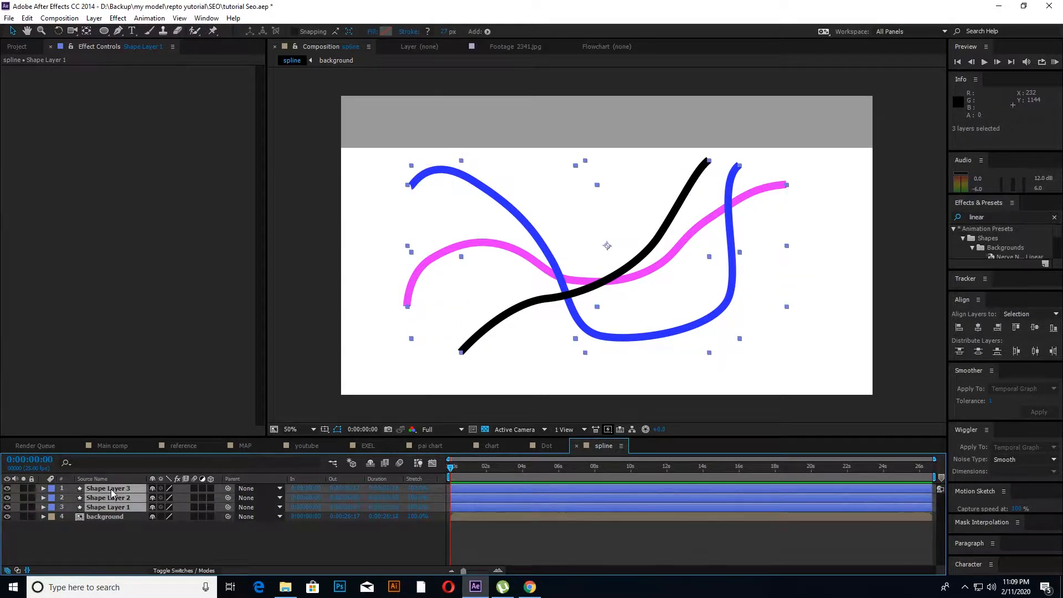
key("u")
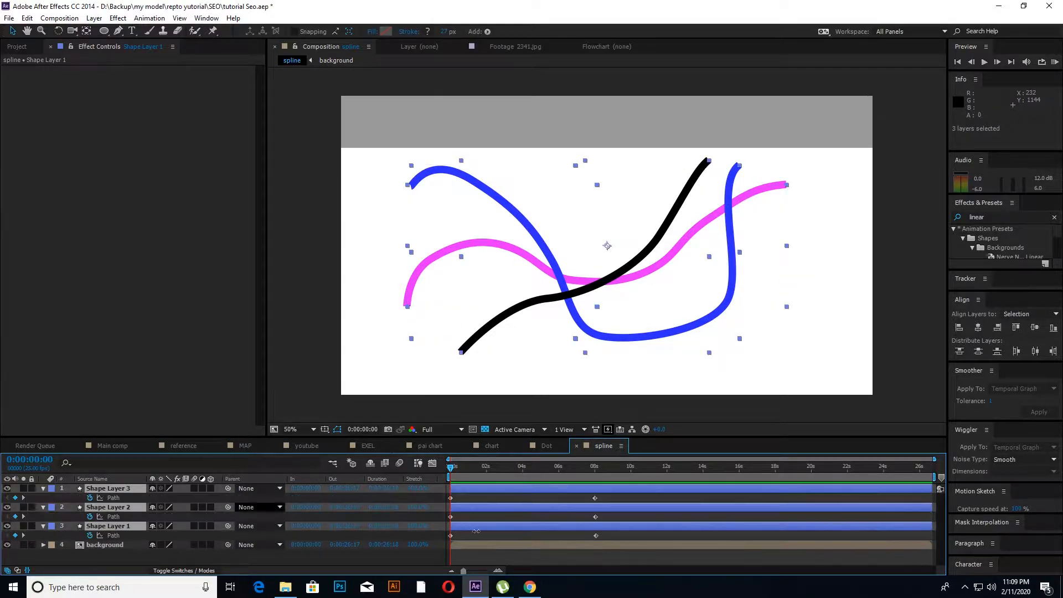
Apply Easy Ease to the second Path keyframe of Shape Layers 3, 2 and 1, around the 8-second mark.
left_click(596, 497)
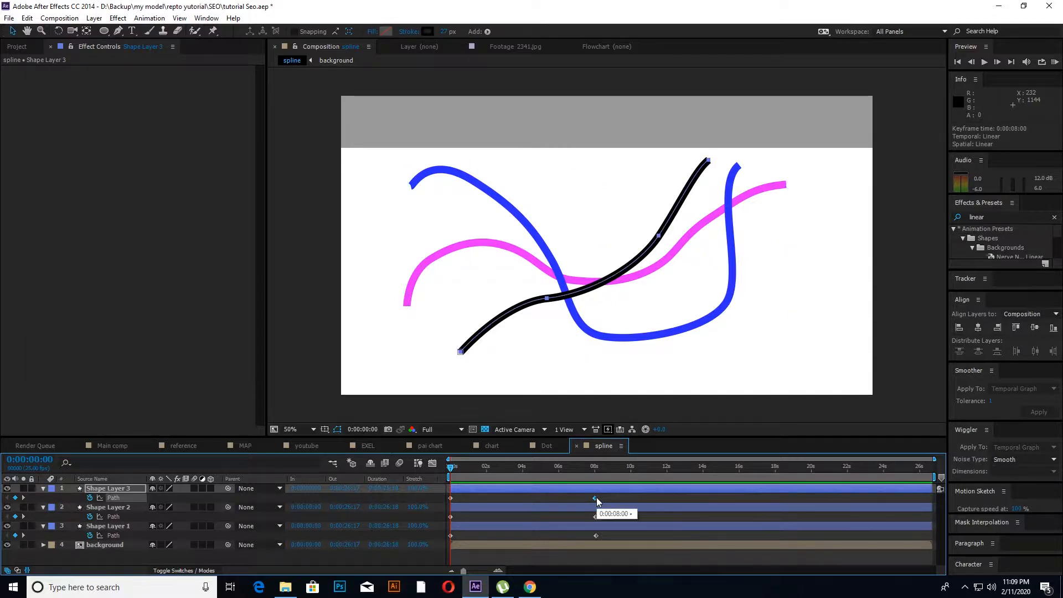
left_click(595, 517)
key("F9")
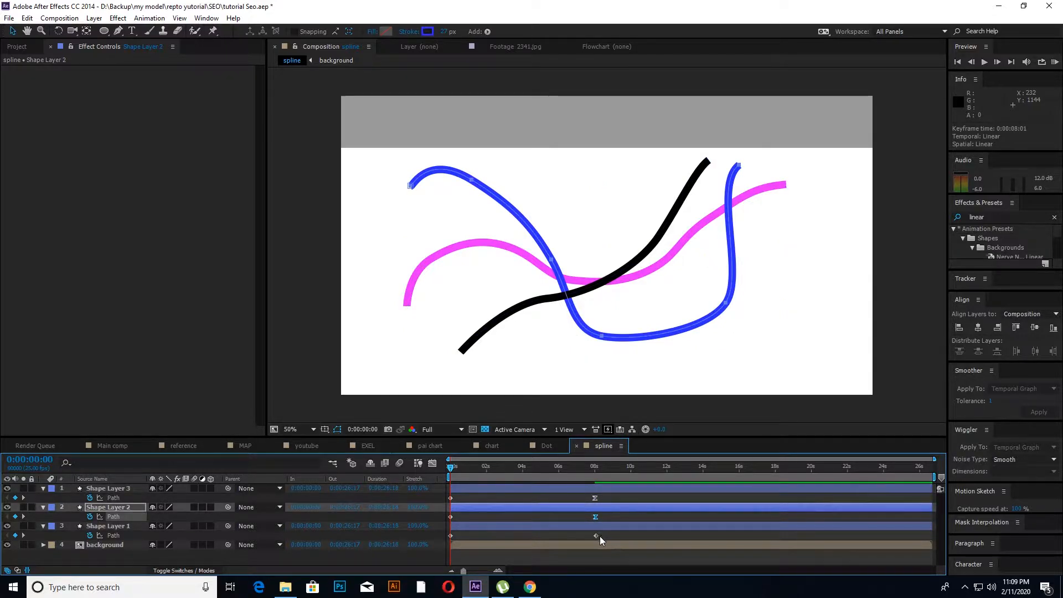
left_click(595, 535)
Apply Easy Ease to the first Path keyframe of Shape Layers 1, 2 and 3 at 0:00:00:00.
left_click(452, 535)
key("F9")
left_click(451, 517)
key("F9")
left_click(452, 497)
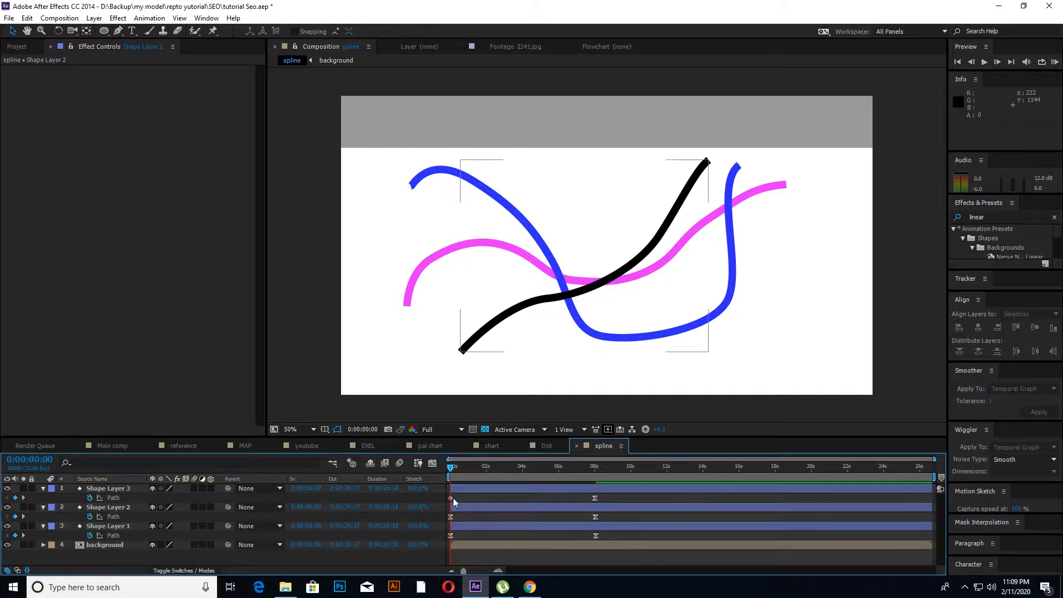
key("F9")
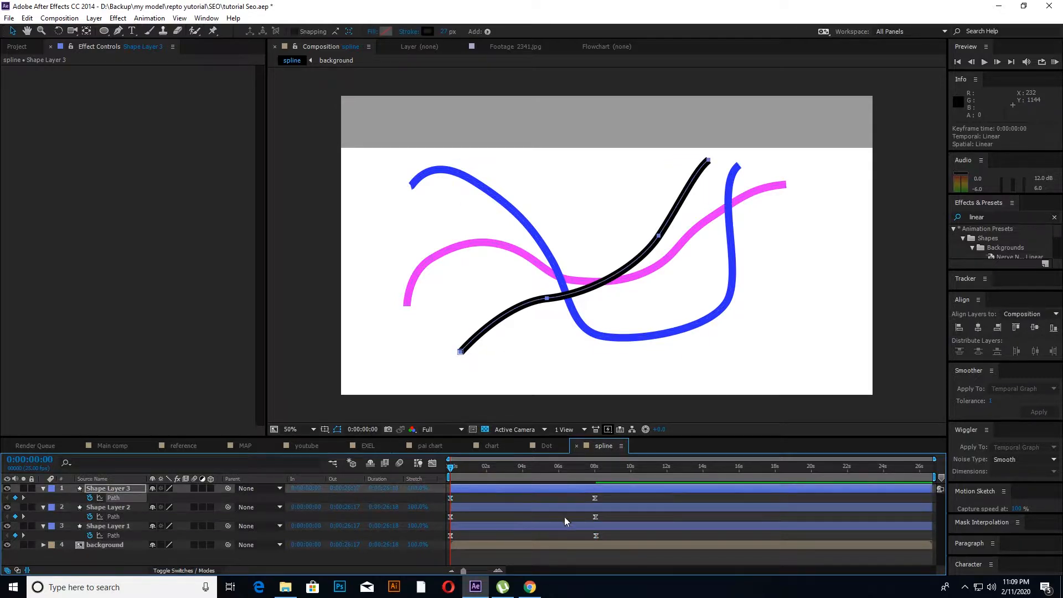
Look at the Keyframe Assistant easing options for Shape Layer 3's second Path keyframe without applying any.
right_click(594, 497)
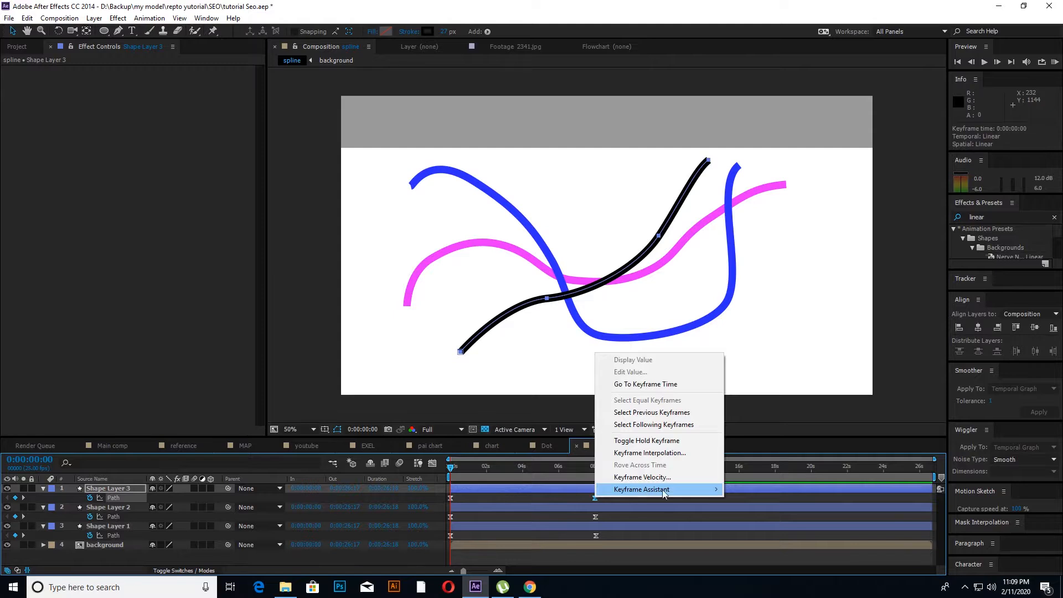
mouse_move(697, 489)
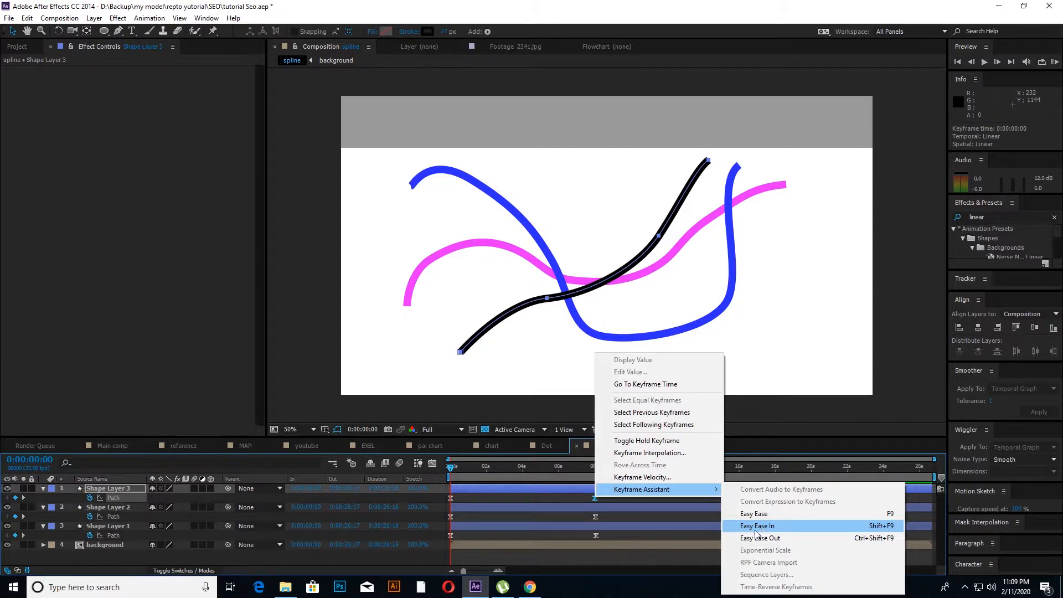
left_click(474, 472)
Preview the eased animation of the three curves and return to 0:00:00:00.
key("space")
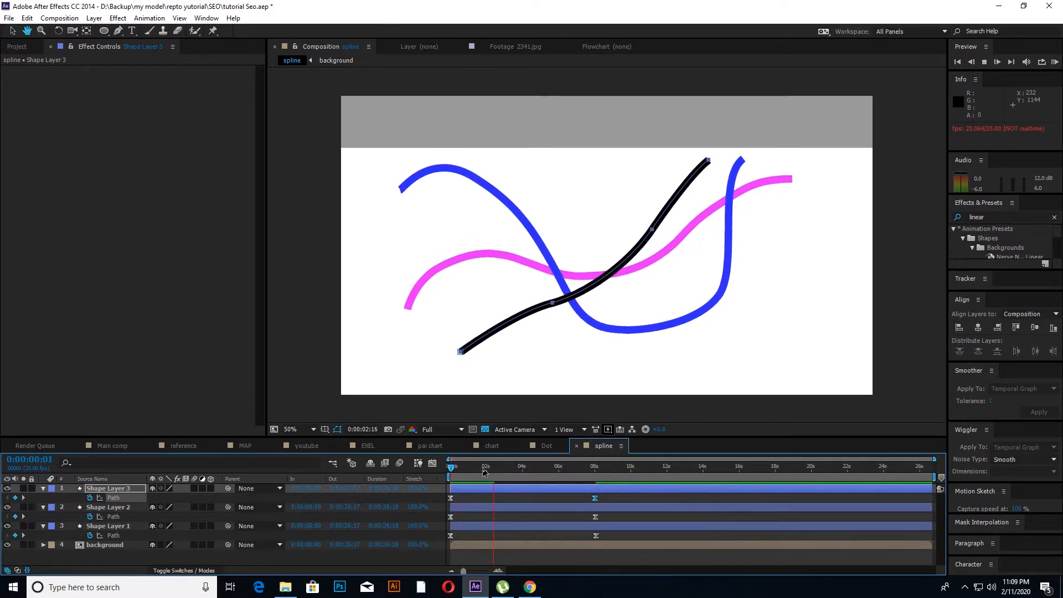
left_click(510, 471)
left_click_drag(510, 470, 432, 491)
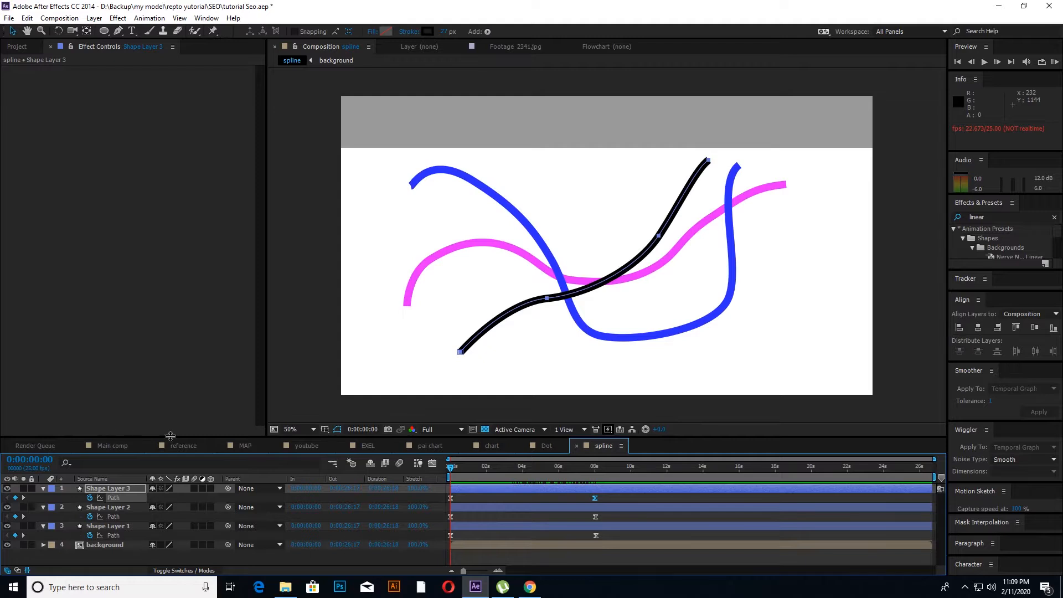
Open the reference composition to examine the design's curved-line window.
left_click(181, 446)
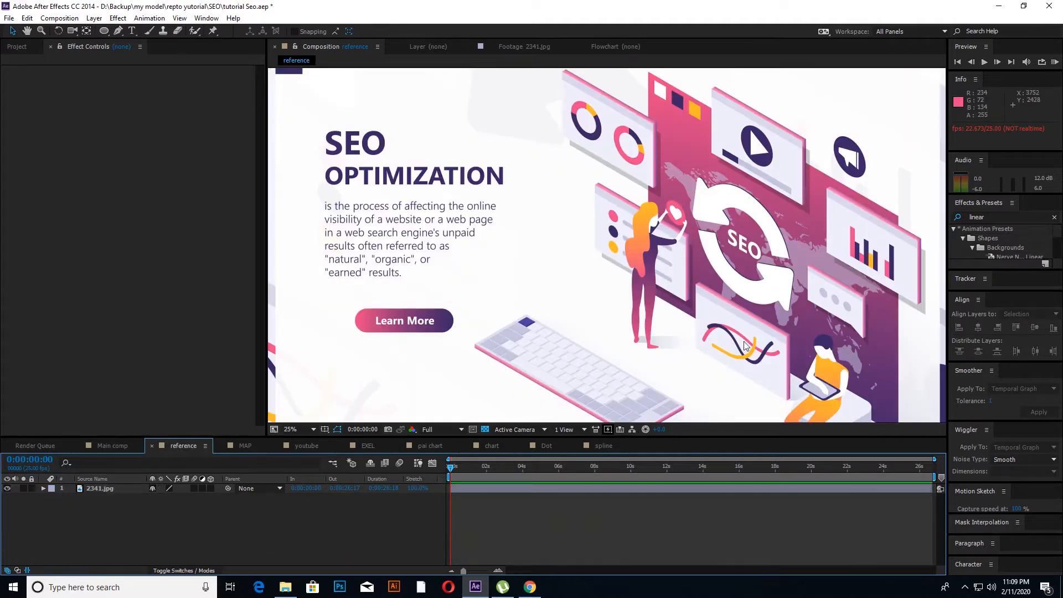